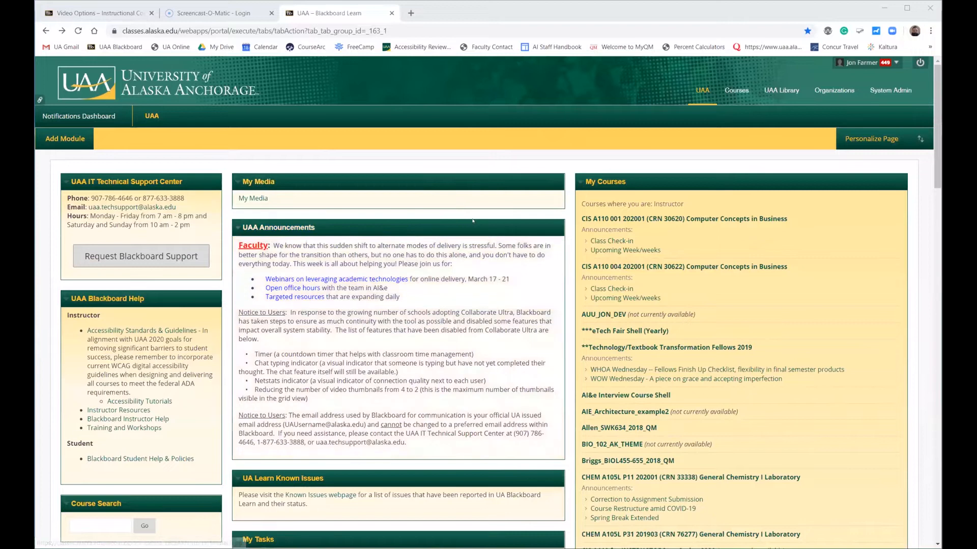
- Open the My Media page from the Blackboard home page
scroll(518, 375, down, 3)
scroll(518, 375, down, 20)
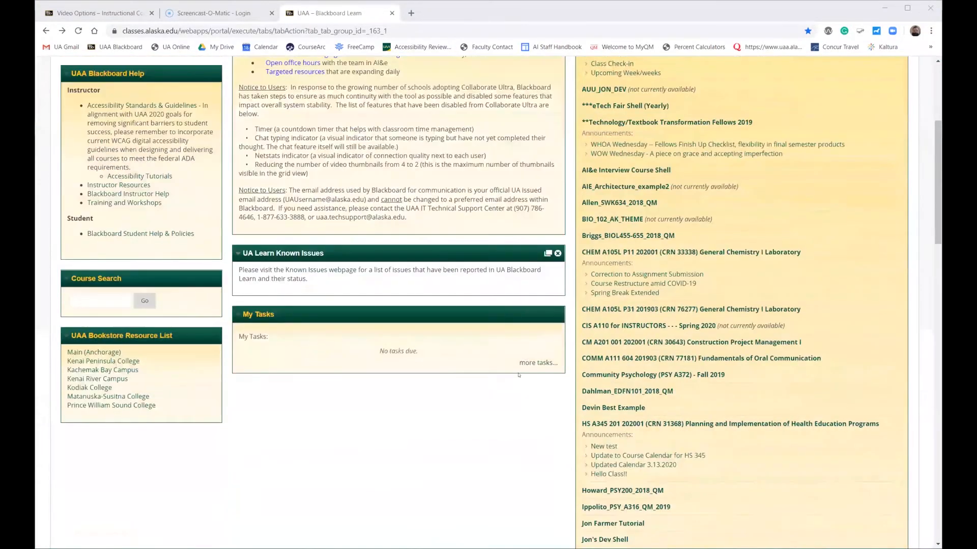
scroll(481, 478, up, 20)
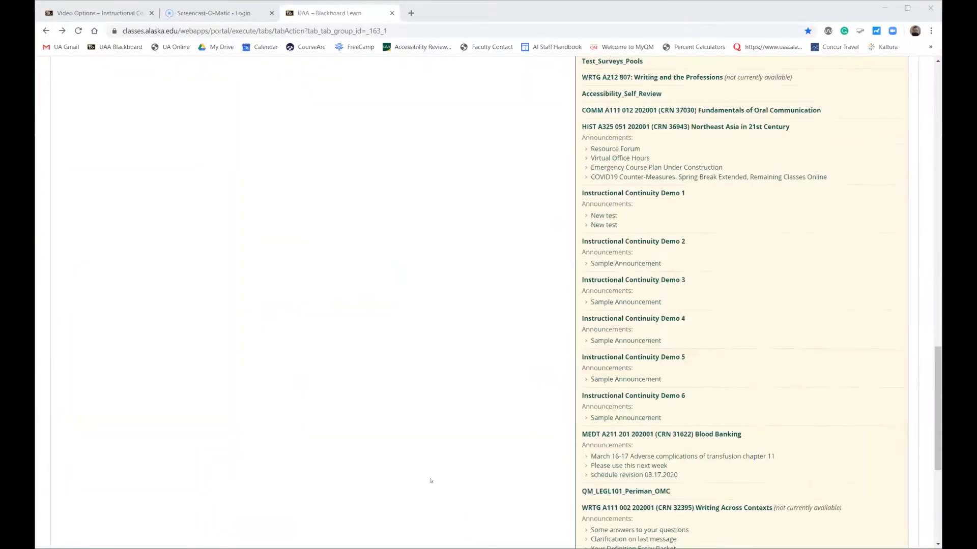
scroll(171, 205, up, 5)
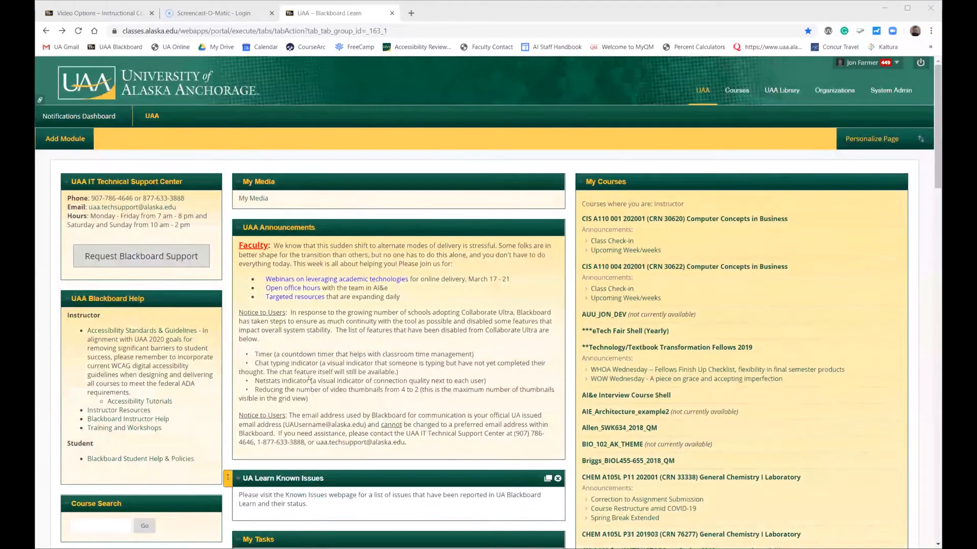
click(254, 198)
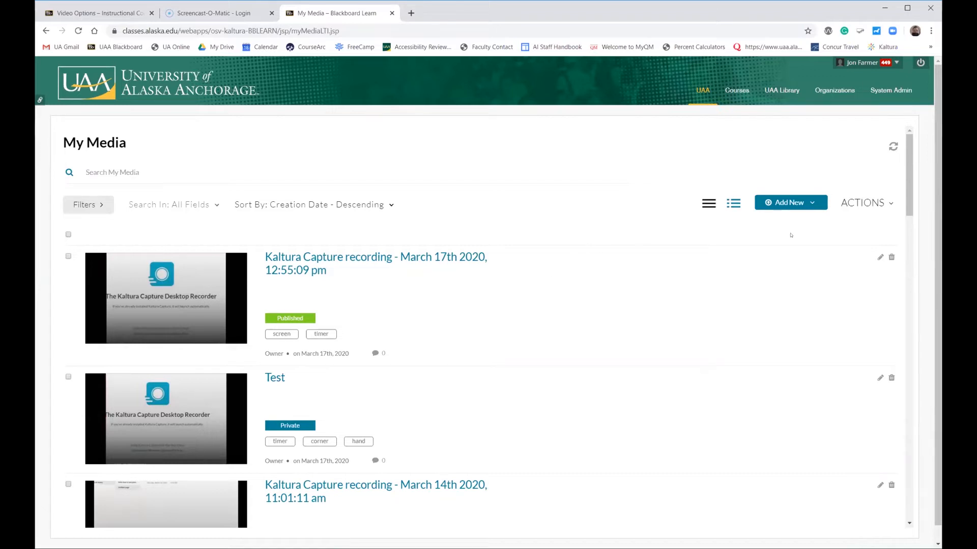
- Launch Kaltura Personal Capture as new media and open the recorder for a new recording
click(811, 201)
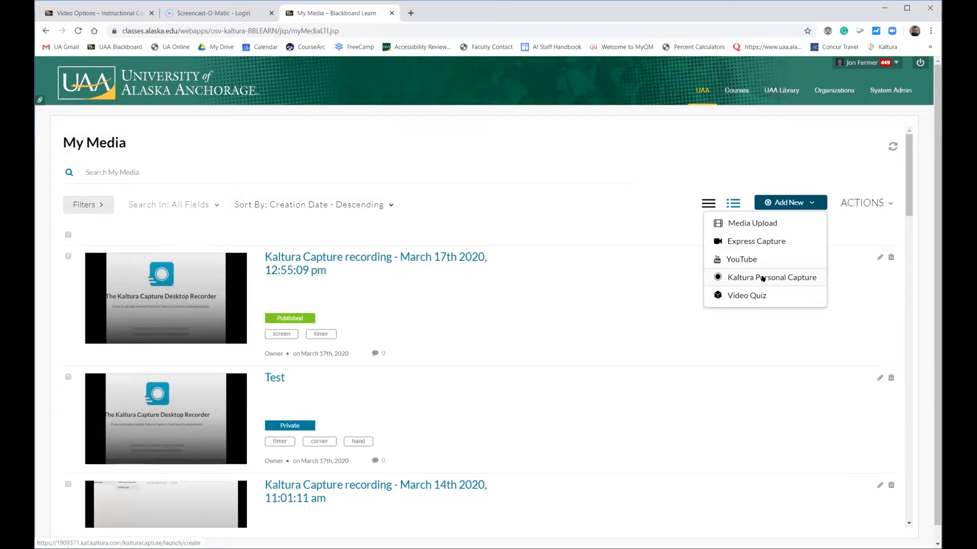
click(763, 279)
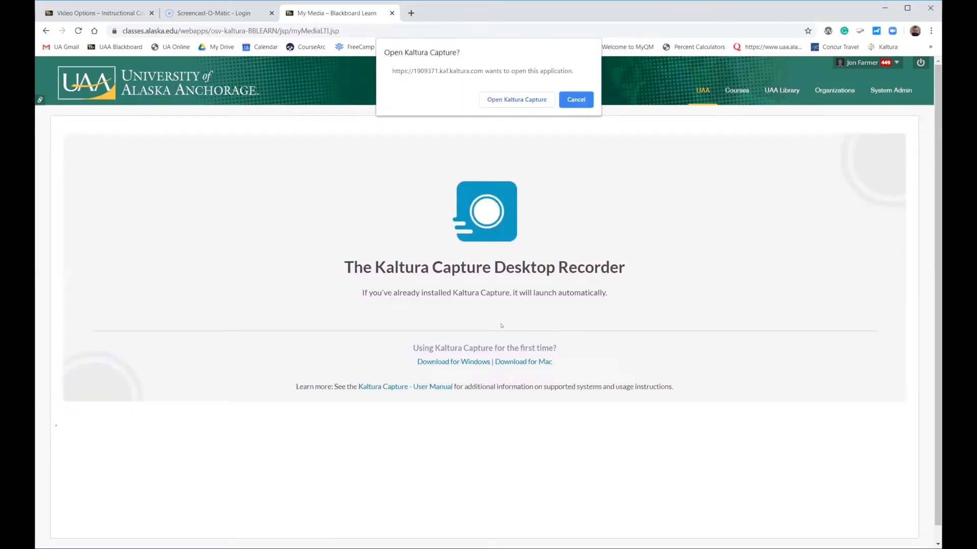
click(507, 99)
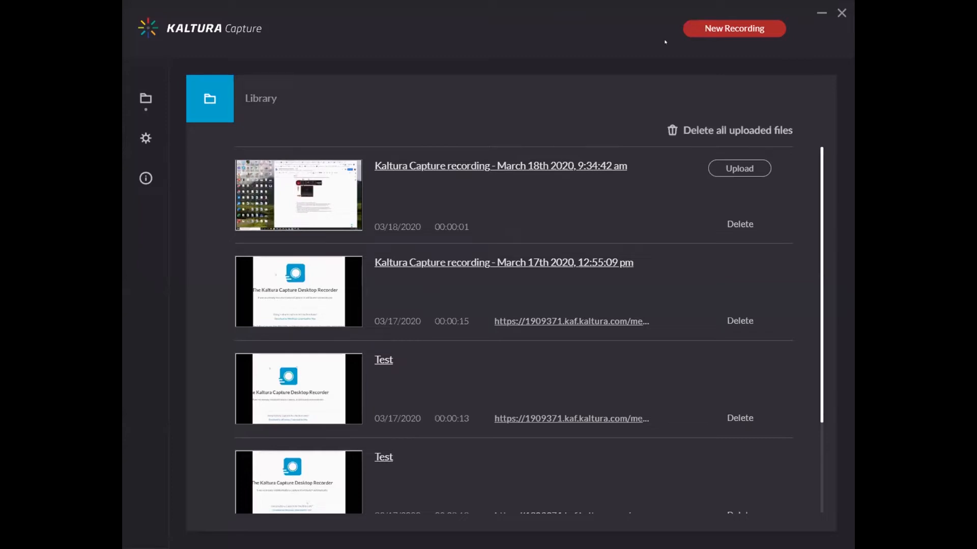
click(702, 29)
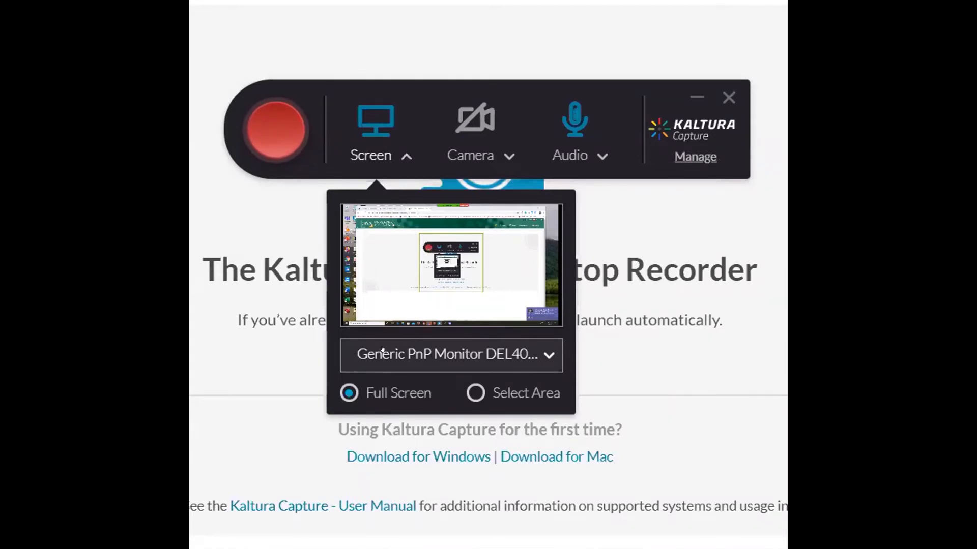
click(475, 393)
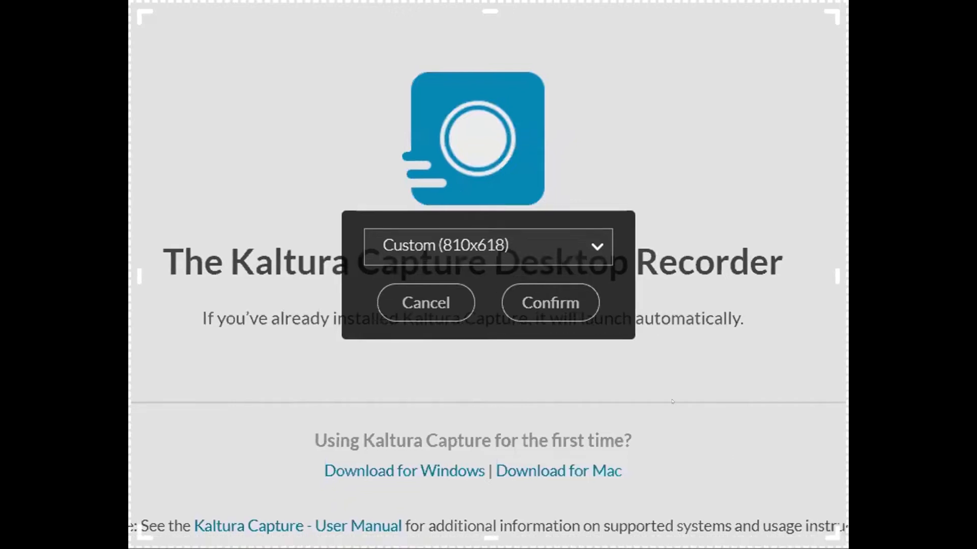
click(424, 303)
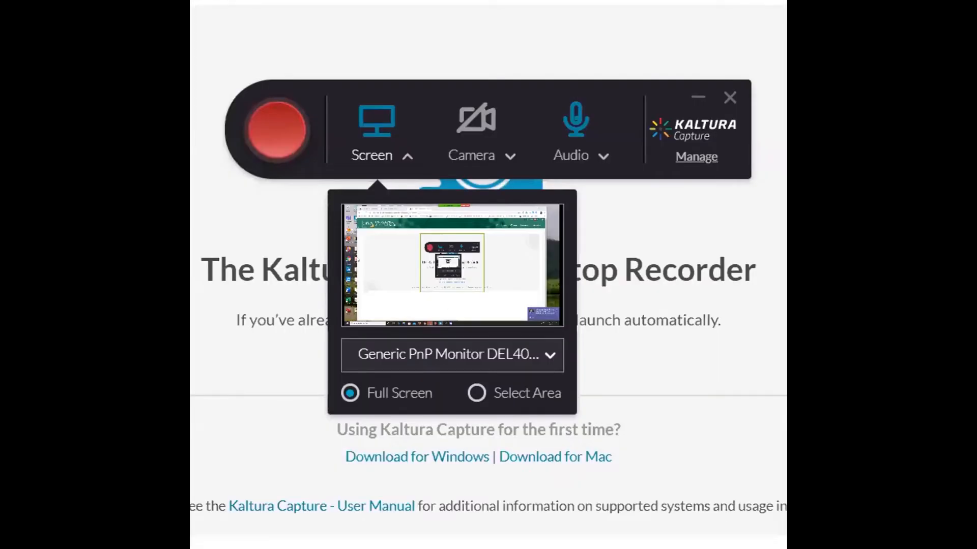
click(360, 118)
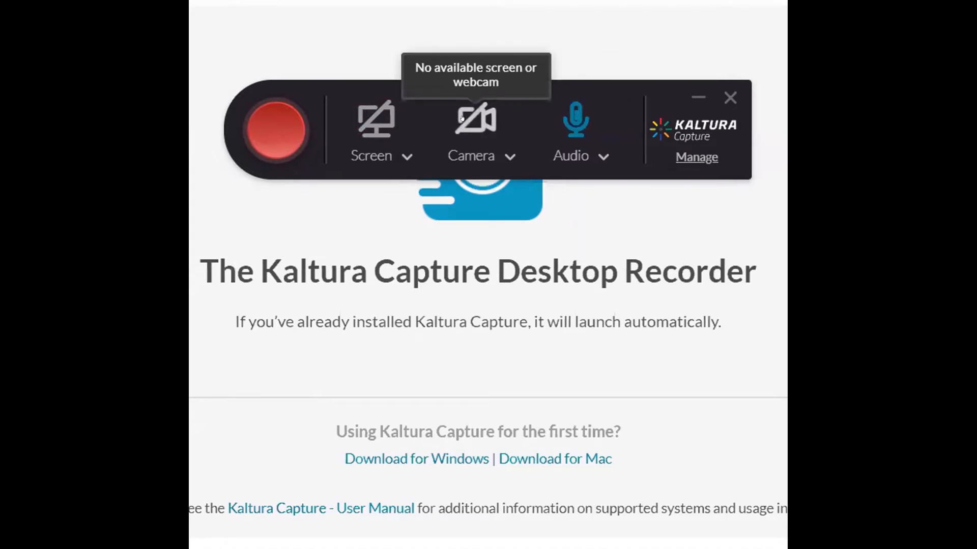
click(510, 156)
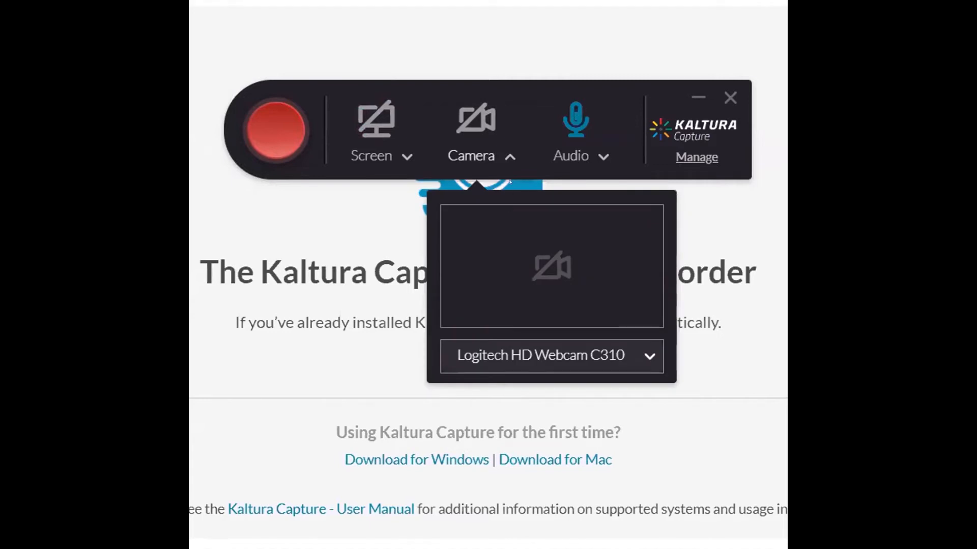
click(507, 157)
click(360, 120)
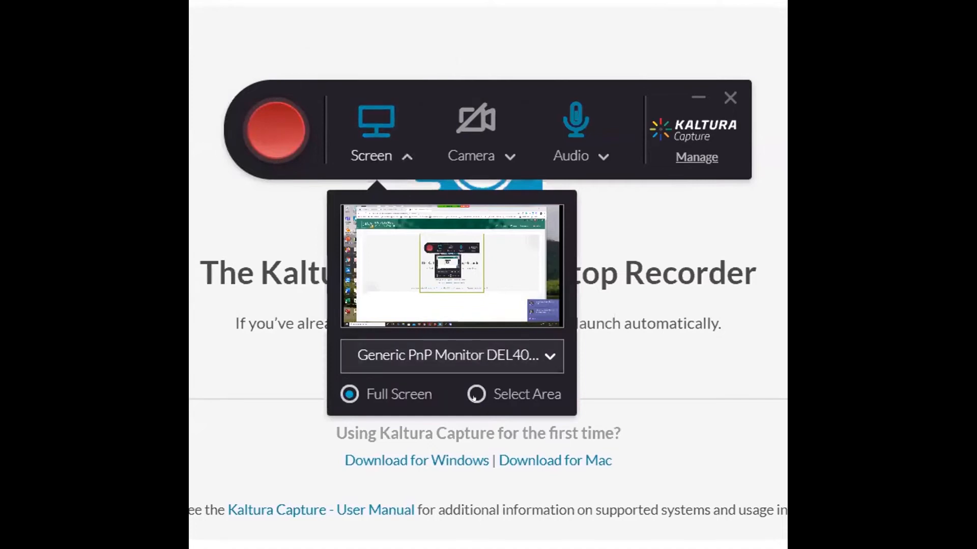
- Record a custom 800x606 area of the screen and pause the recording
click(473, 393)
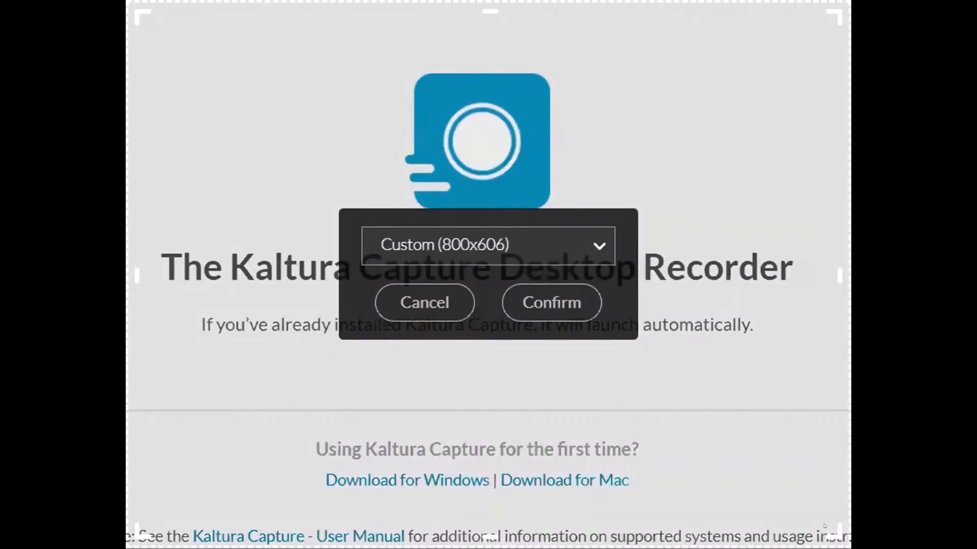
click(534, 305)
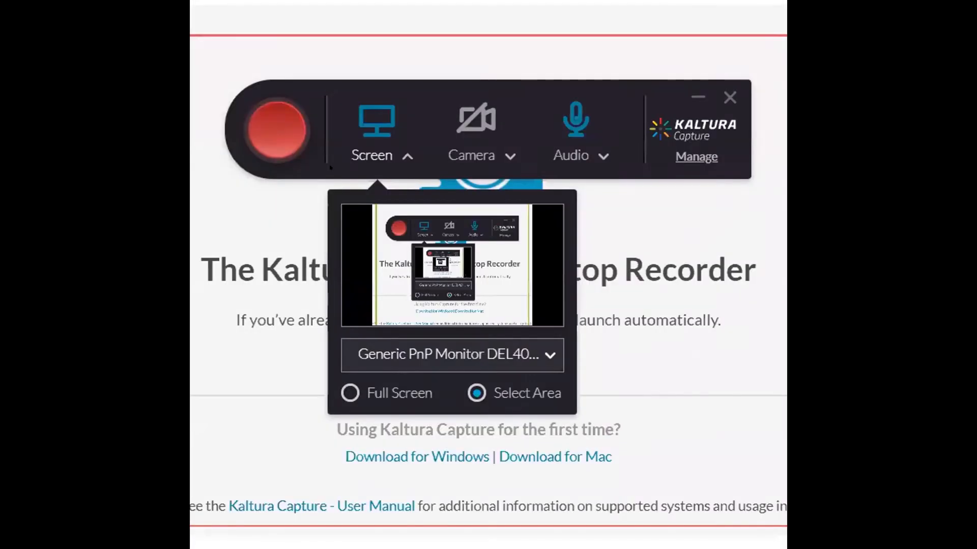
click(280, 131)
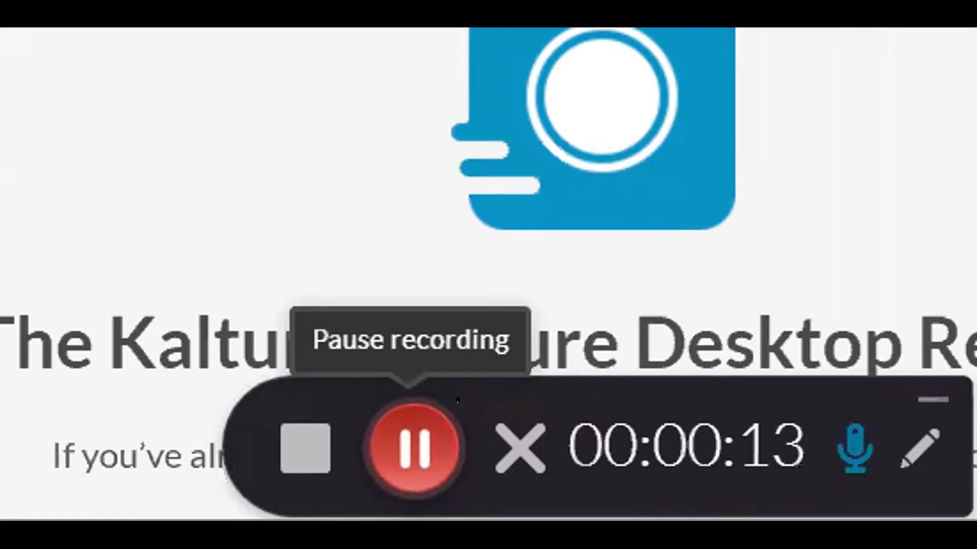
click(429, 429)
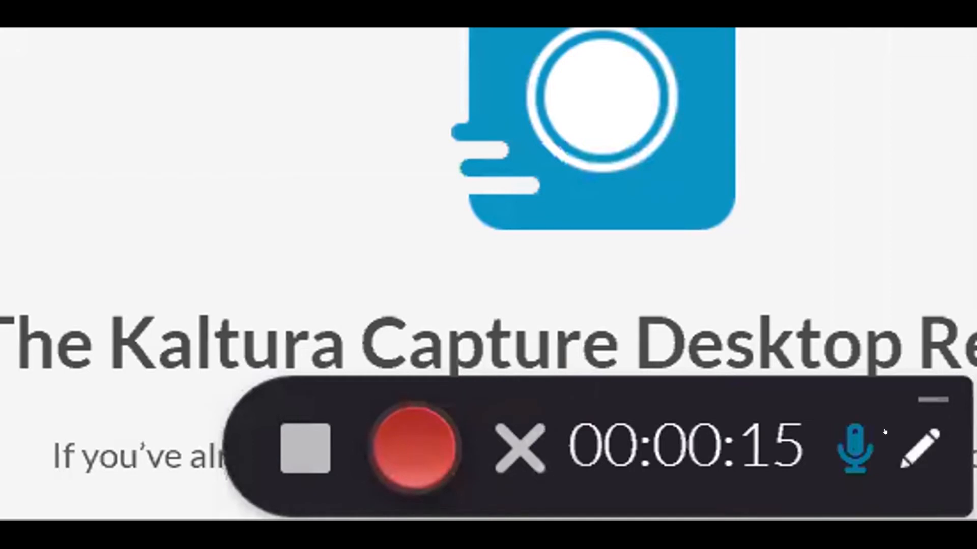
- Scribble yellow freehand strokes on the paused screen with the pencil annotation tool and clear them
click(920, 448)
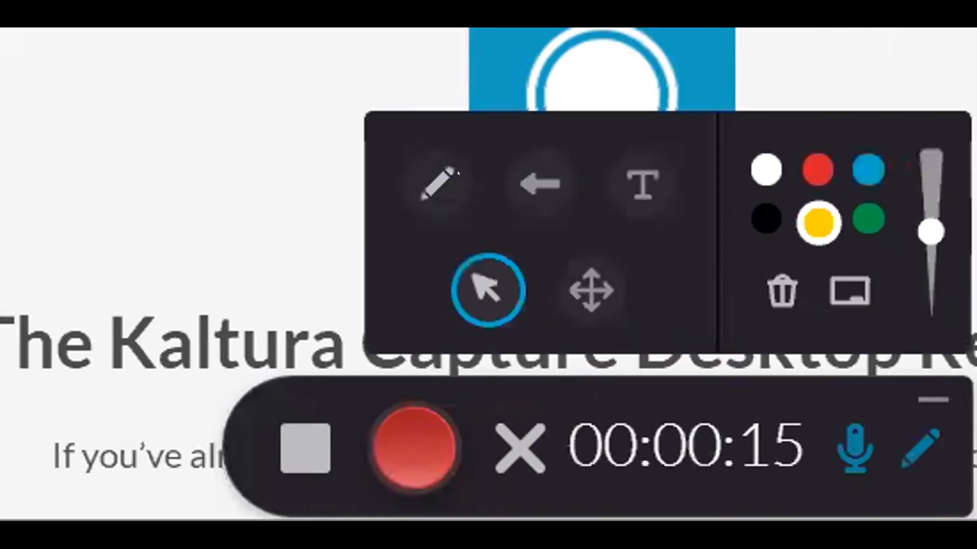
click(429, 174)
mouse_move(155, 128)
mouse_down()
mouse_move(331, 135)
mouse_move(148, 155)
mouse_move(321, 77)
mouse_up()
mouse_move(173, 60)
mouse_down()
mouse_move(200, 200)
mouse_move(370, 146)
mouse_move(258, 31)
mouse_move(171, 174)
mouse_move(320, 238)
mouse_move(142, 174)
mouse_move(370, 144)
mouse_move(259, 32)
mouse_move(160, 42)
mouse_move(230, 116)
mouse_up()
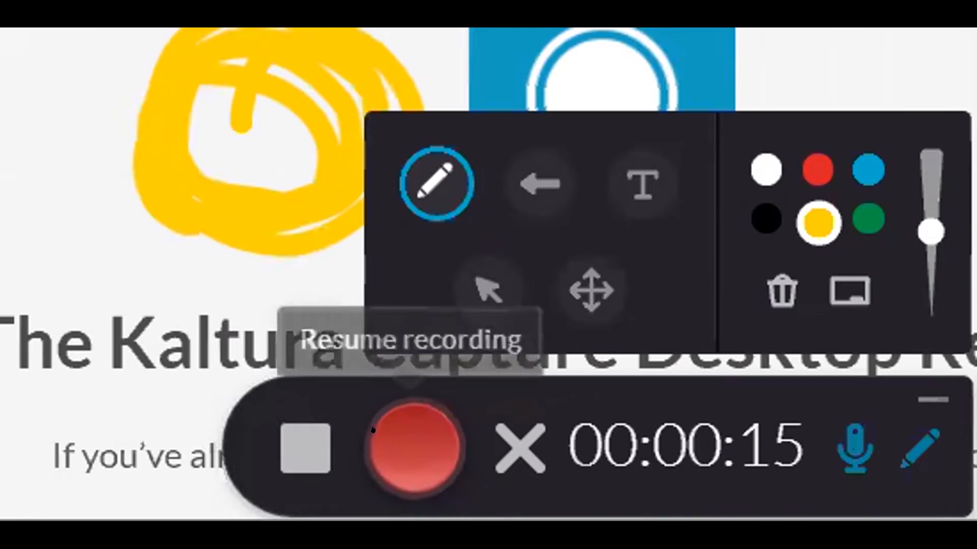
click(782, 291)
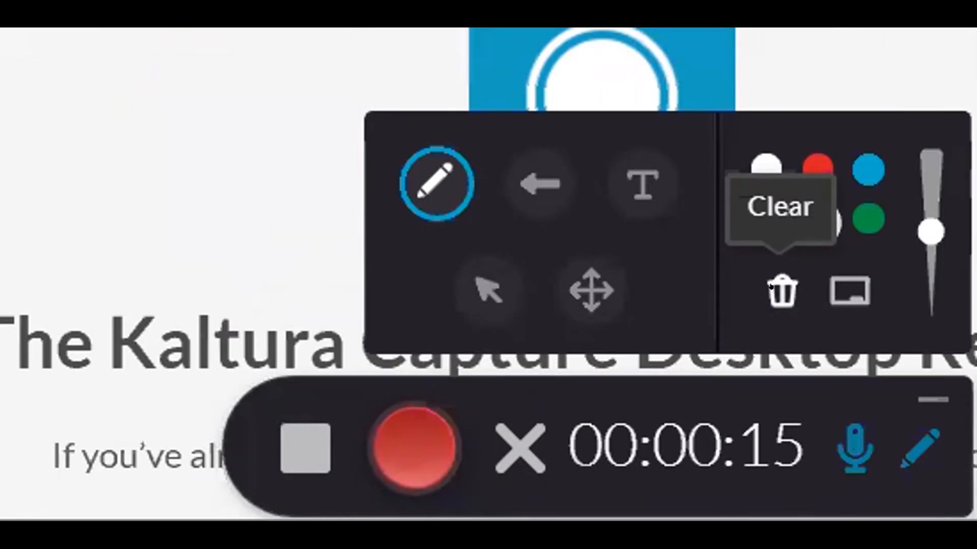
click(912, 433)
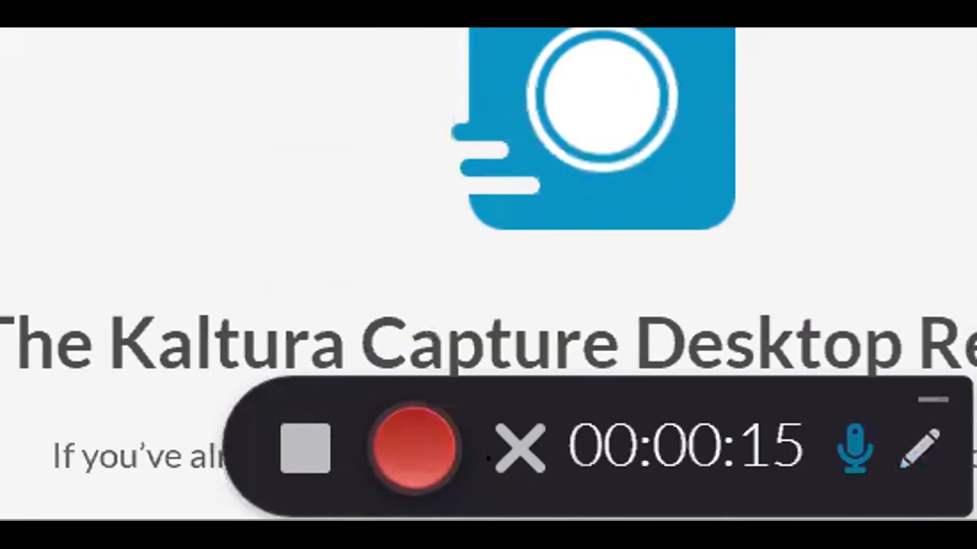
- Resume the paused recording, then stop it for good
click(401, 430)
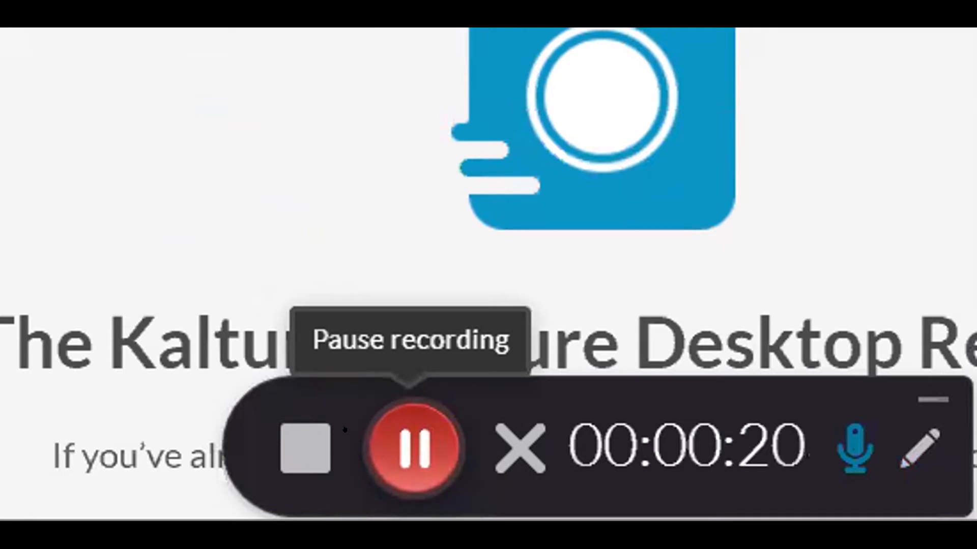
click(286, 431)
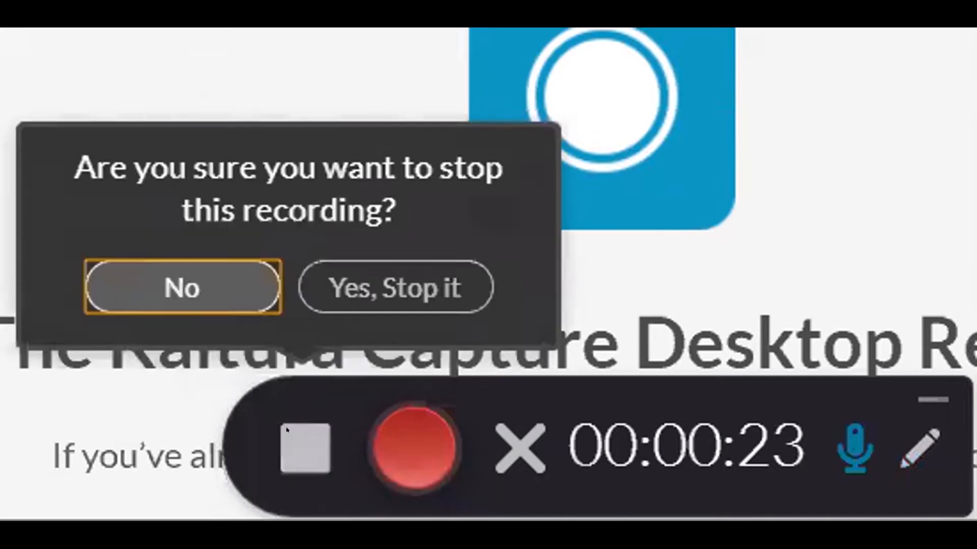
click(400, 263)
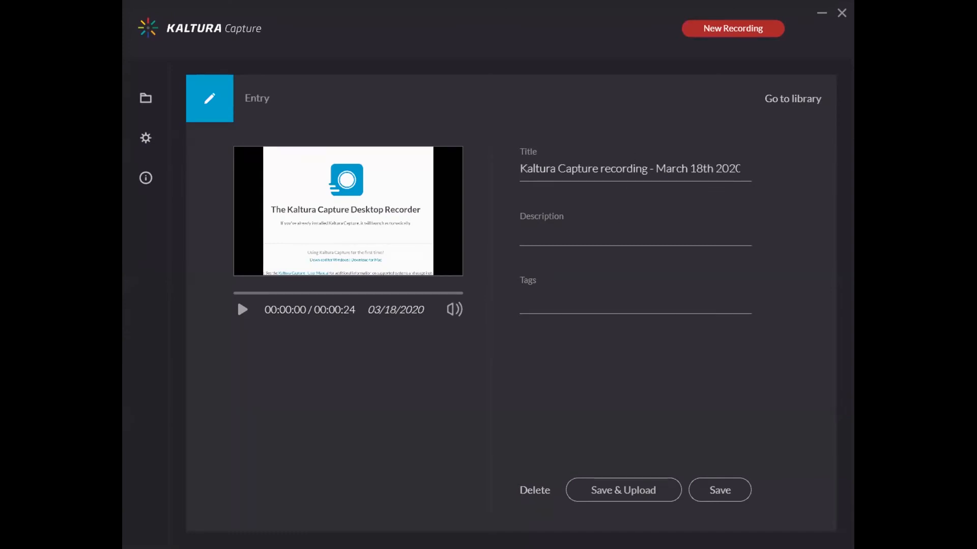
- Save and upload the recording with the title Test 1 and the tag HIST
triple_click(625, 168)
text(est 1)
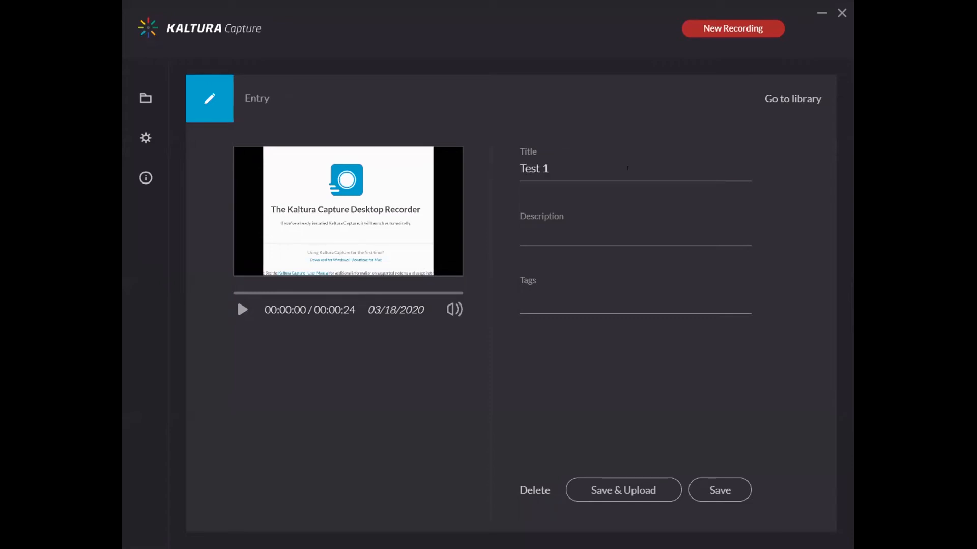
click(553, 222)
click(535, 297)
click(535, 297)
text(HIST)
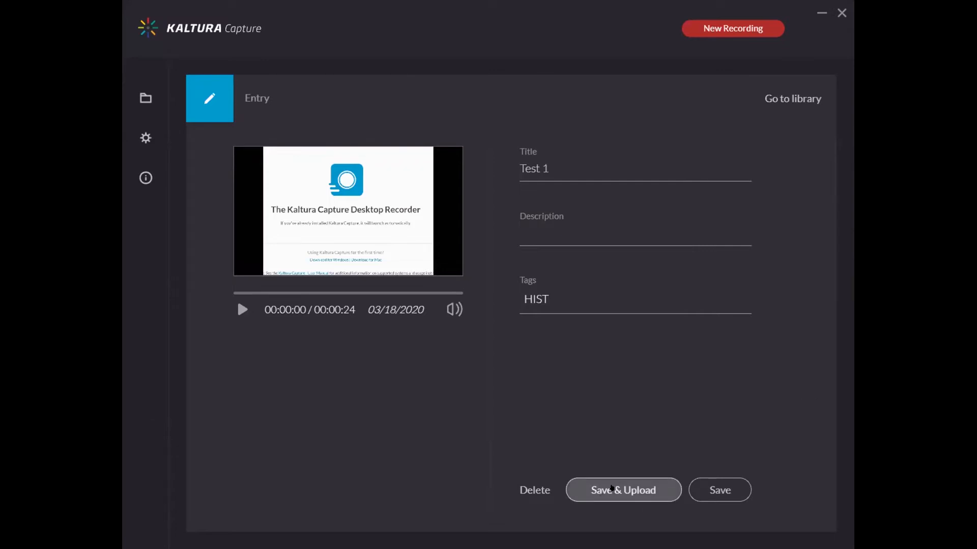
click(611, 490)
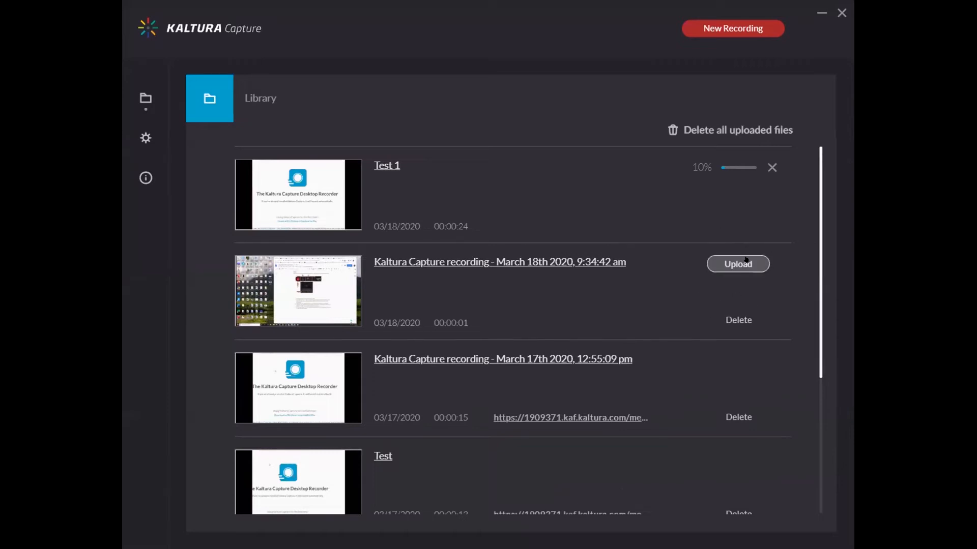
- Delete the 13-second Test recording and the March 17th 2020, 12:55:09 pm recording from local storage
scroll(722, 330, down, 4)
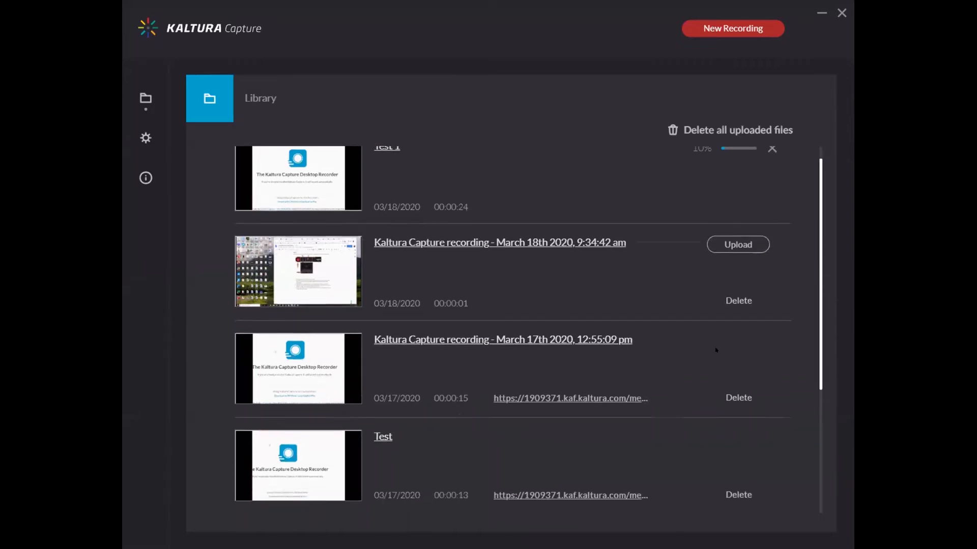
click(738, 298)
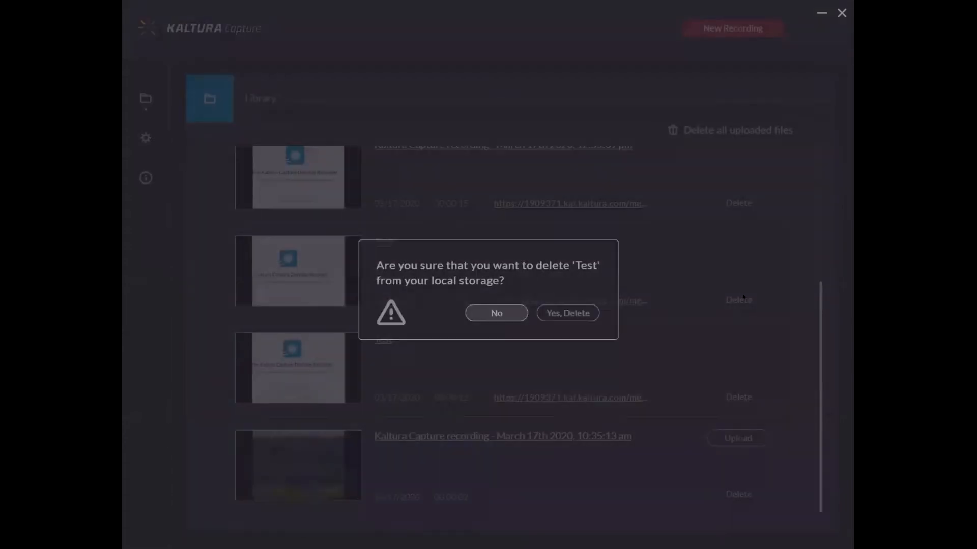
click(564, 312)
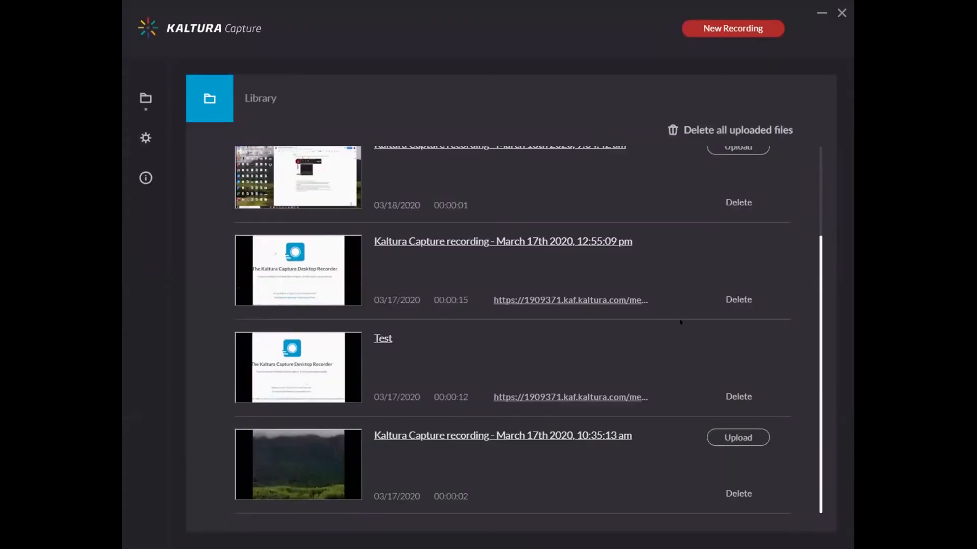
click(737, 345)
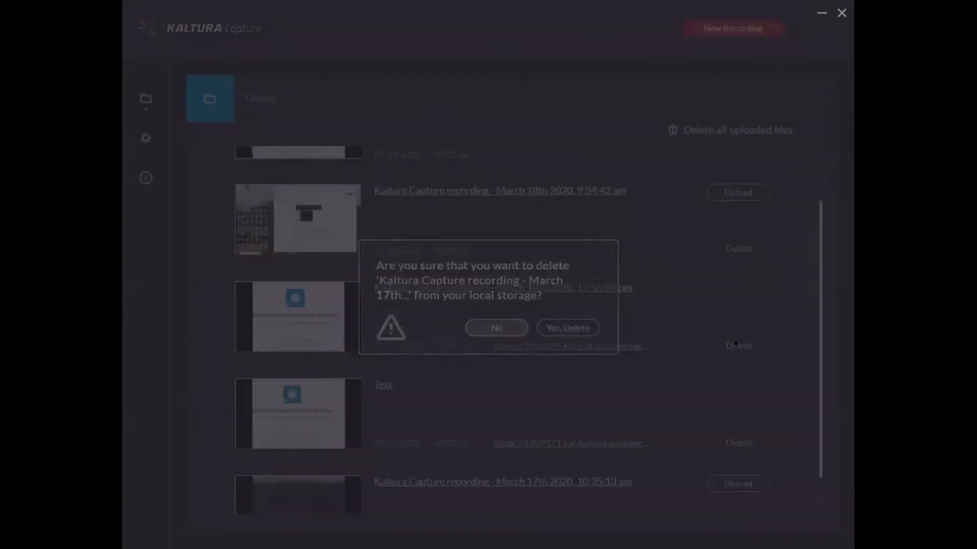
click(567, 327)
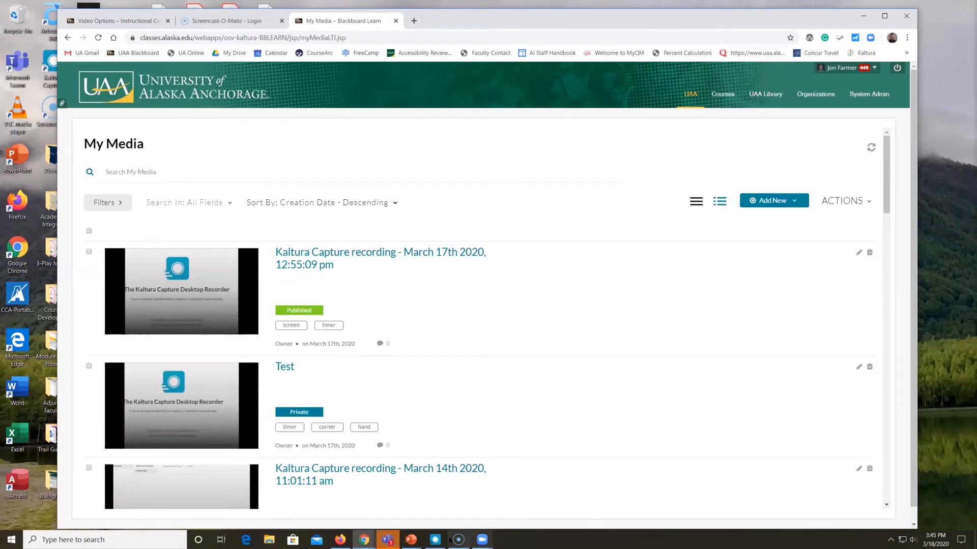
- Switch to the Screencast-O-Matic website's home page and move the Screencast-O-Matic recordings window further up the screen
mouse_move(435, 539)
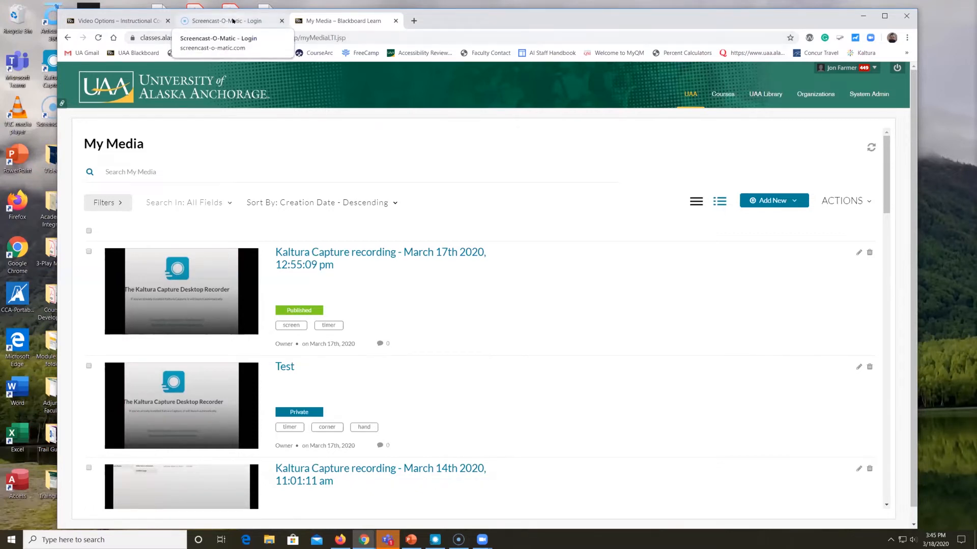
click(232, 21)
click(72, 38)
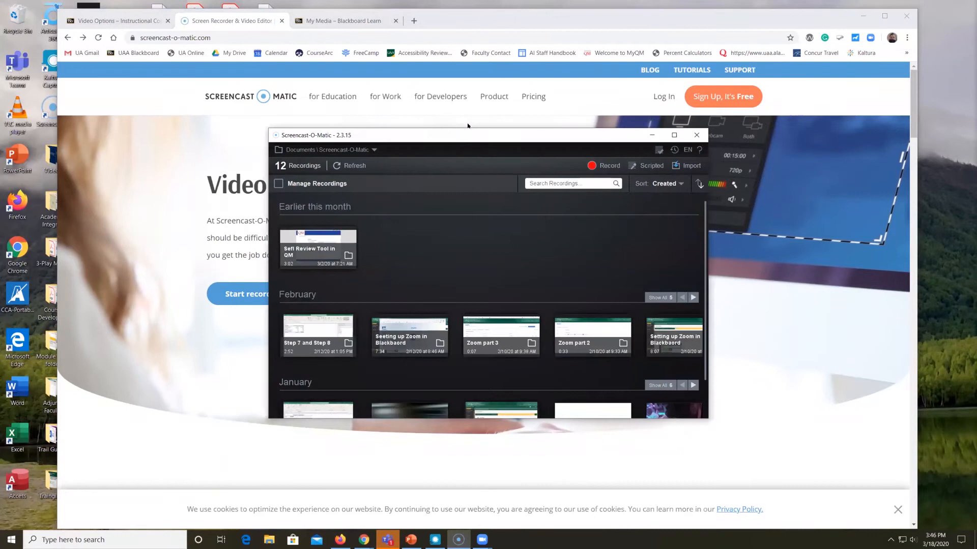
drag(476, 137, 427, 100)
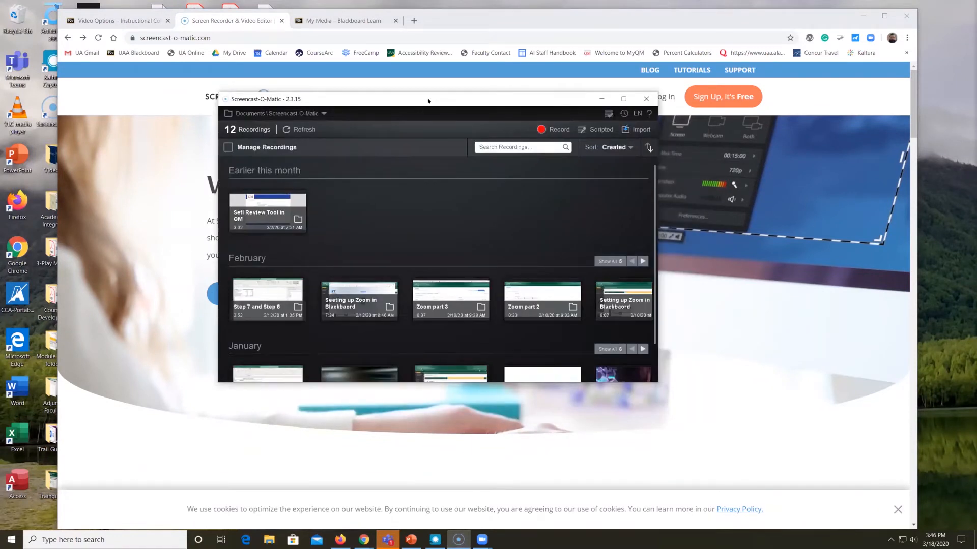
click(601, 98)
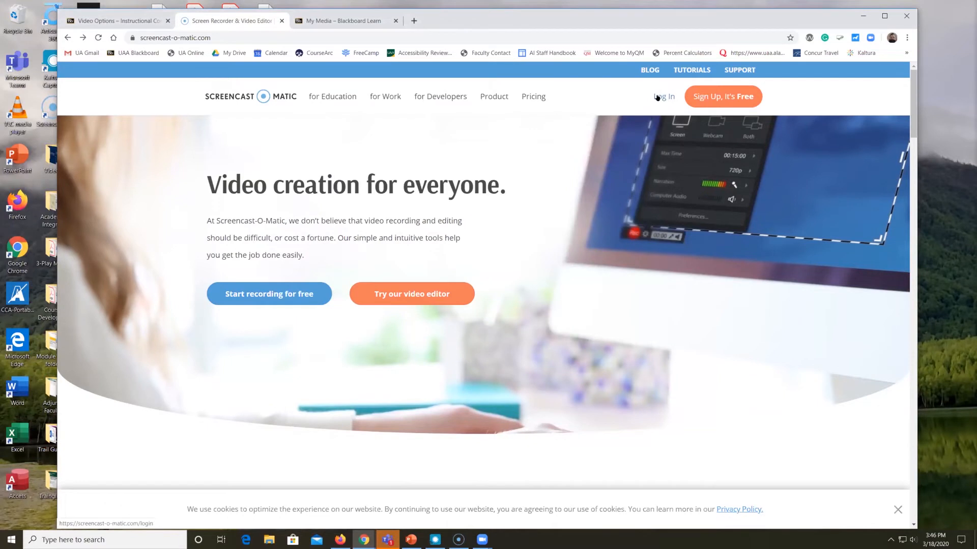
click(459, 540)
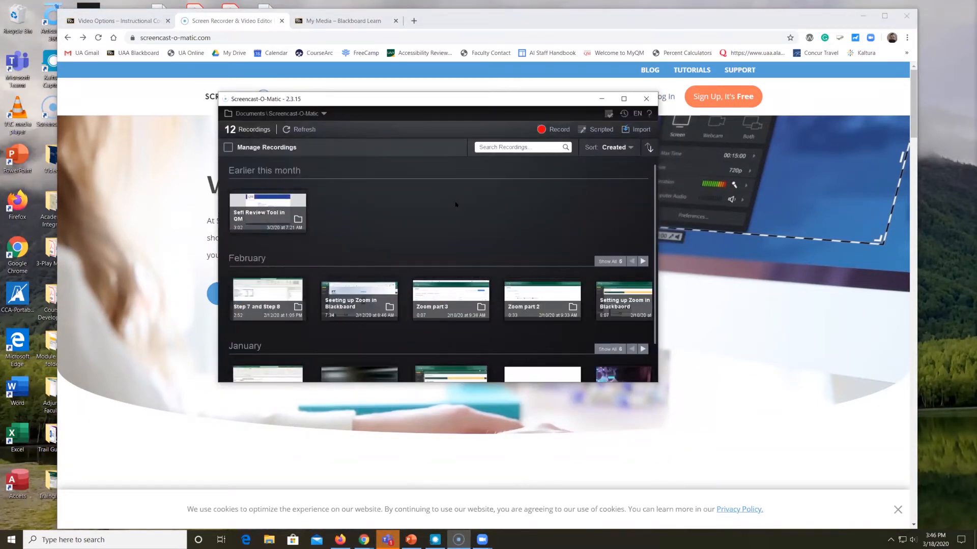
scroll(636, 182, down, 2)
scroll(628, 178, up, 2)
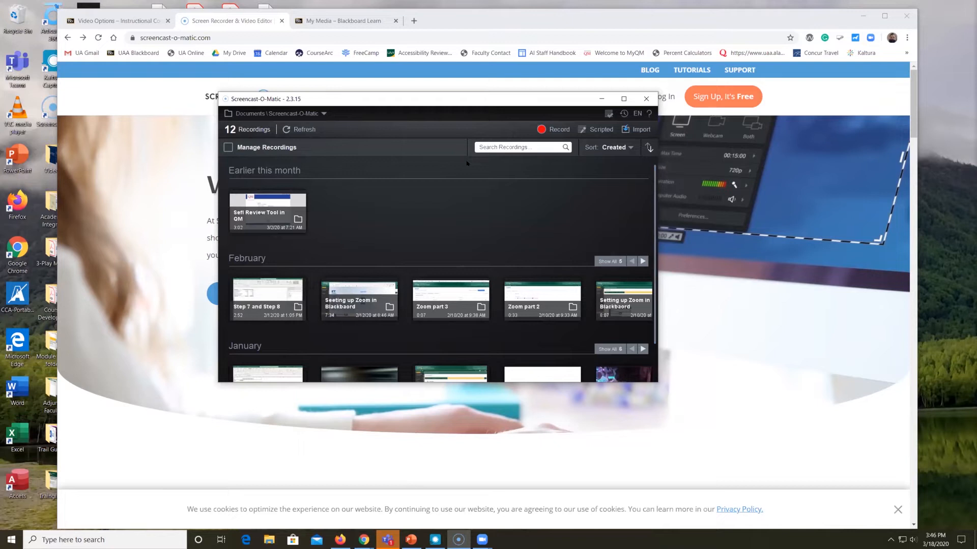
- Set up a new screen recording with its capture frame resized to 2210 x 1054 inside the Screencast-O-Matic web page
click(541, 130)
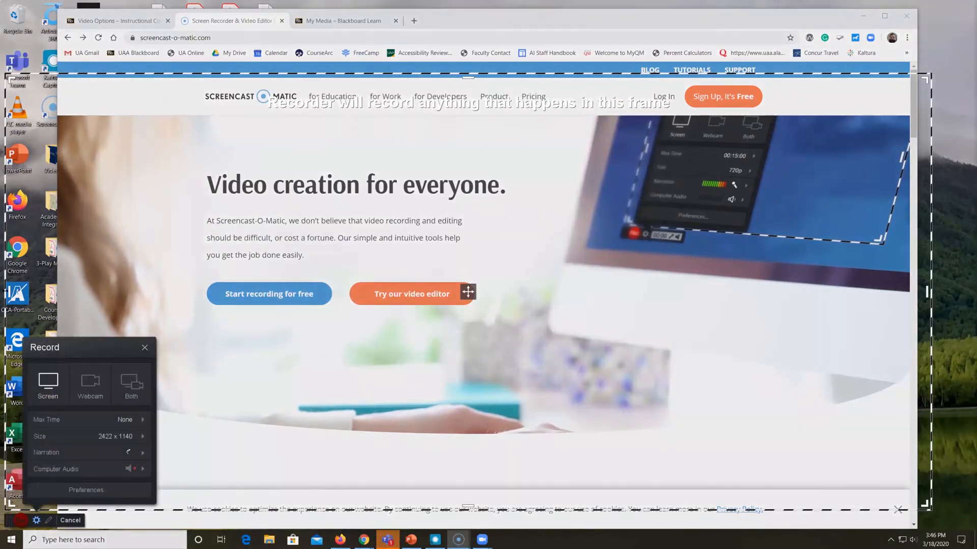
drag(8, 292, 63, 292)
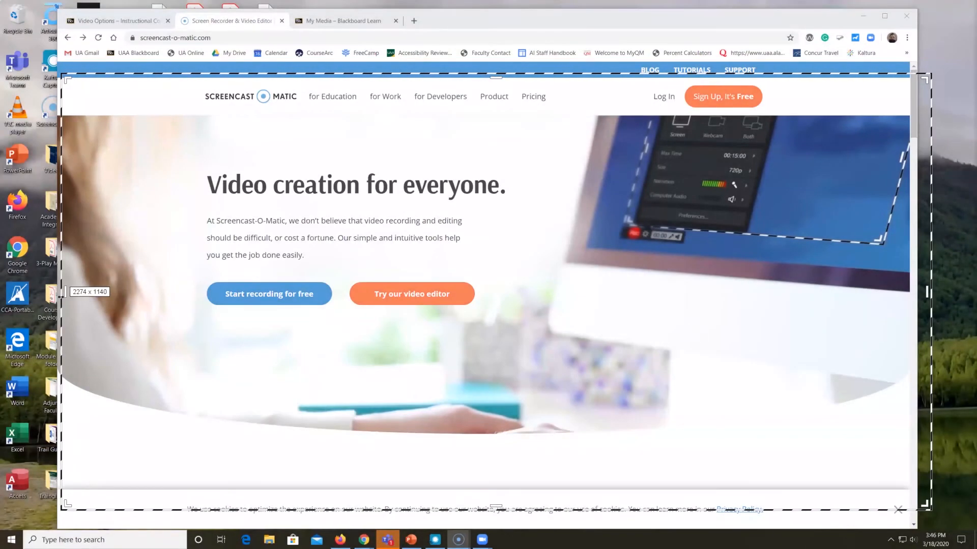
mouse_move(927, 292)
mouse_down()
mouse_move(895, 292)
mouse_move(908, 292)
mouse_up()
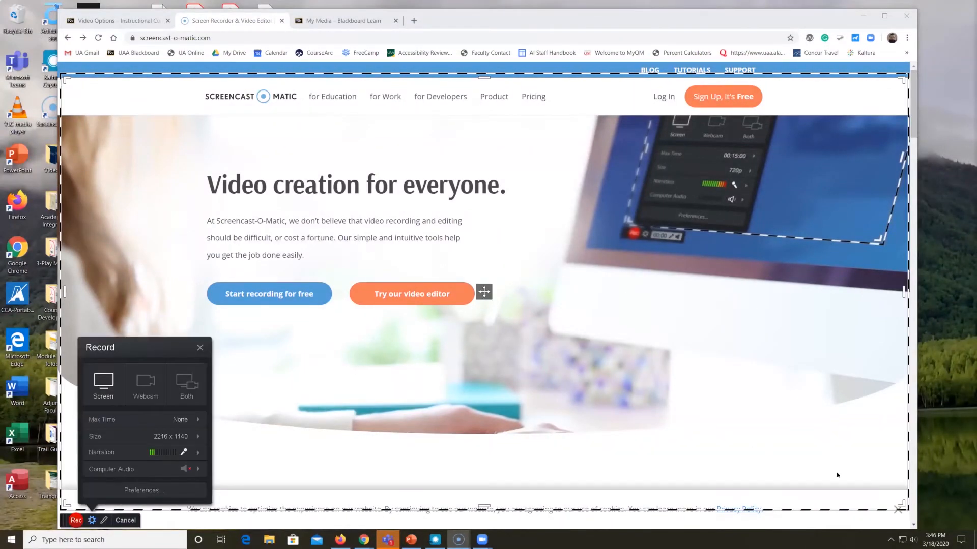
drag(901, 504, 898, 472)
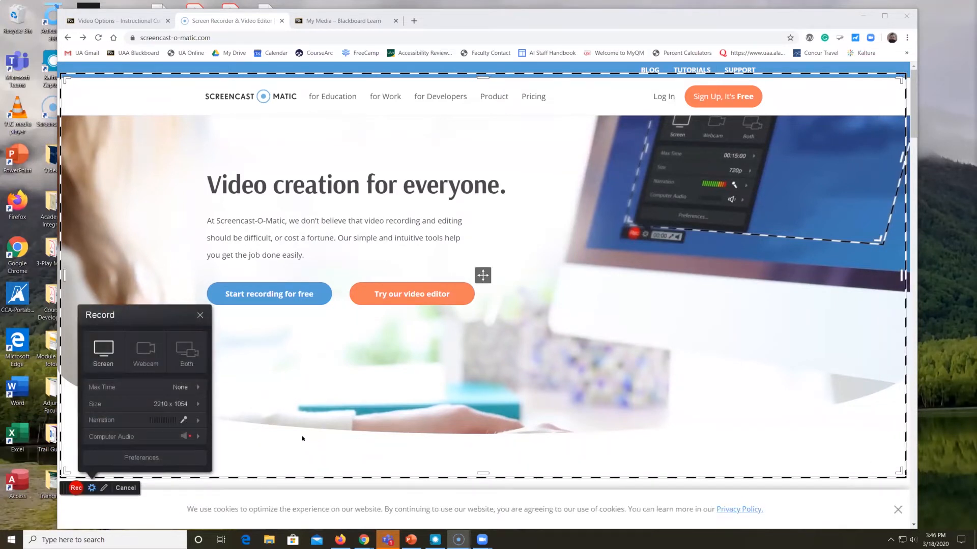
- Record the framed area for about 9 seconds, pausing and resuming once, and finish the recording
click(197, 436)
click(76, 488)
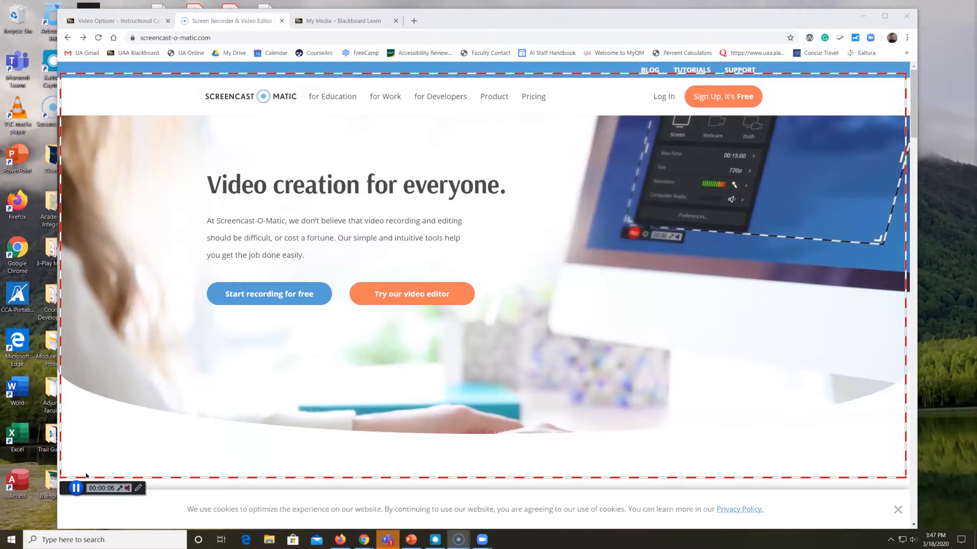
click(75, 488)
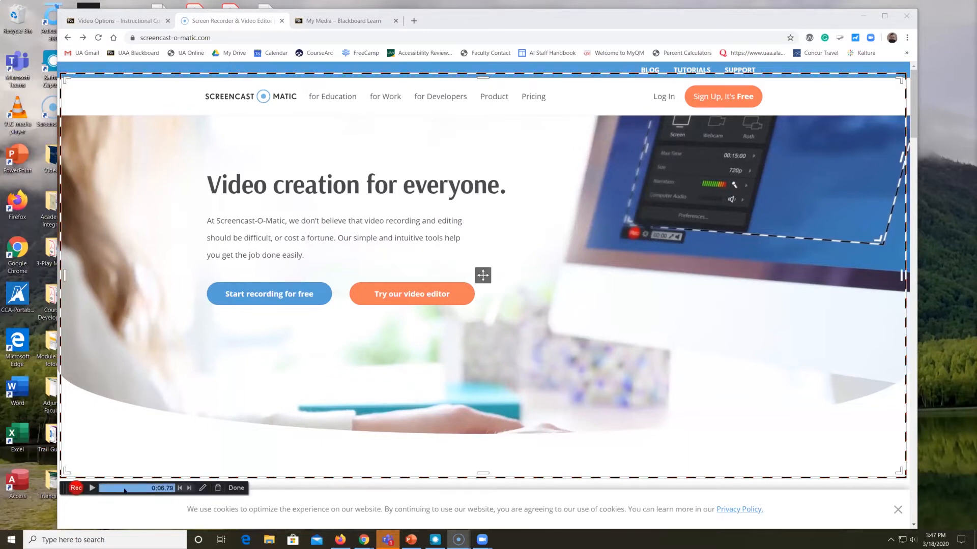
click(75, 488)
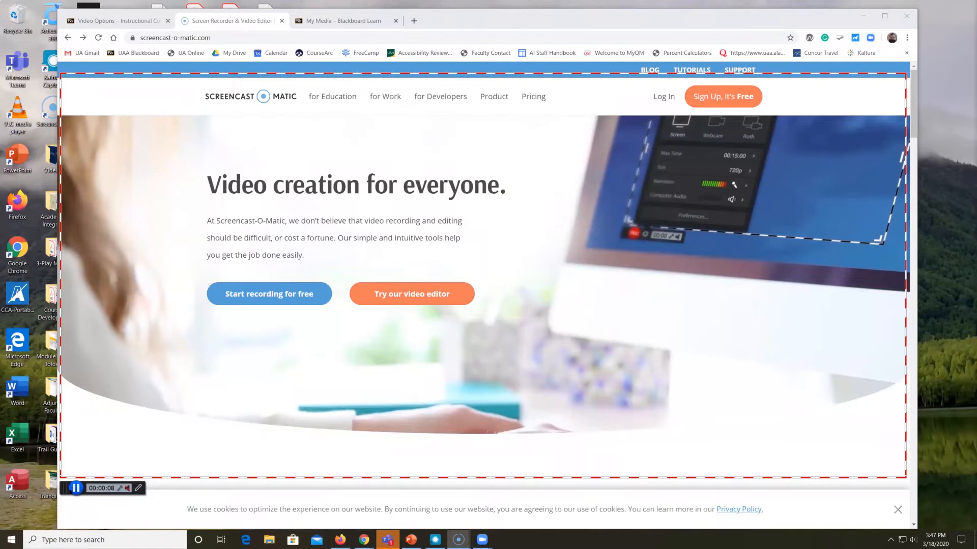
click(76, 488)
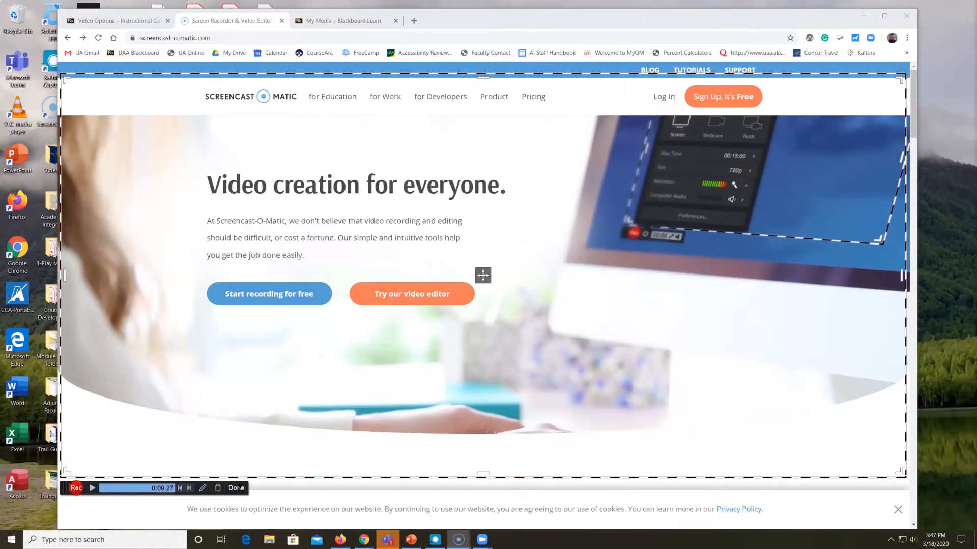
click(236, 488)
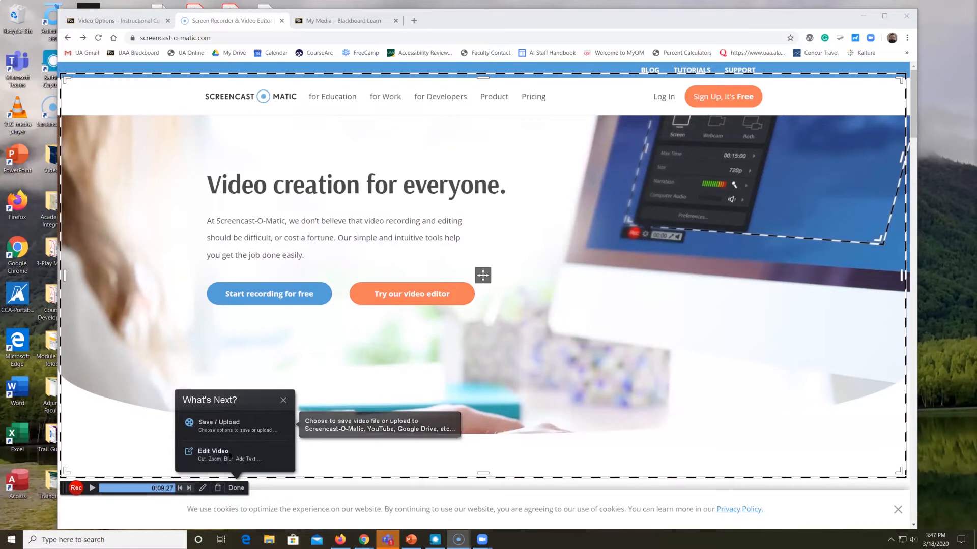
- Open the recording for editing, cut the final 2.76 seconds and finish editing
click(233, 454)
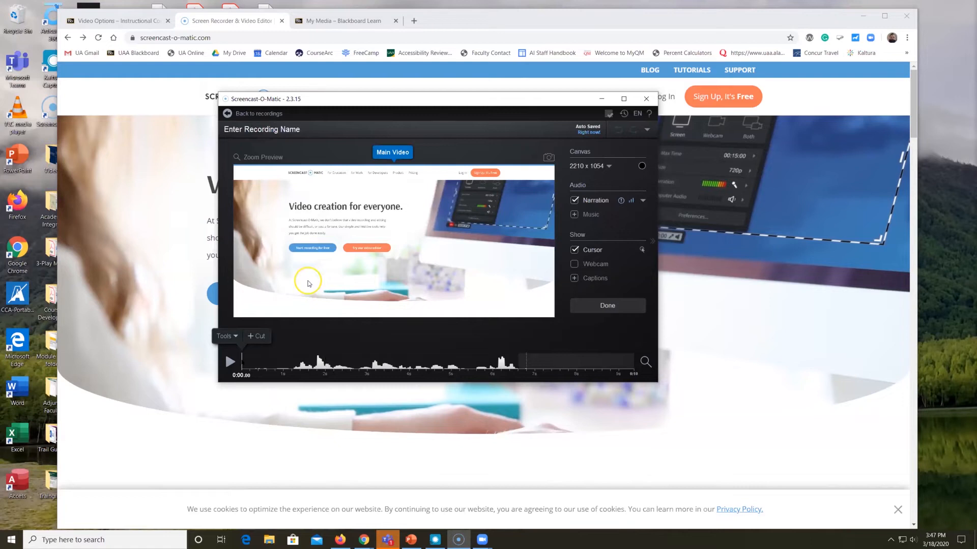
drag(241, 362, 525, 358)
click(527, 335)
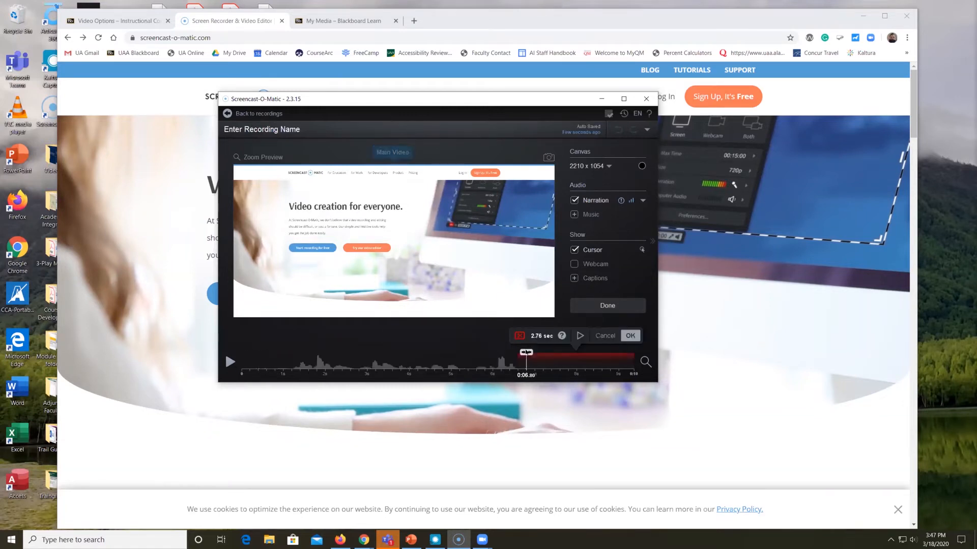
drag(525, 352, 630, 362)
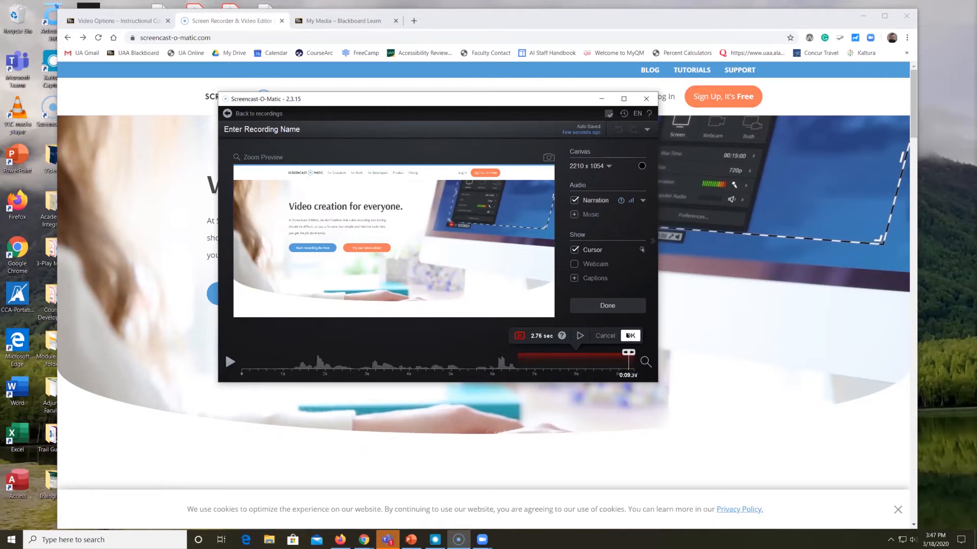
click(630, 336)
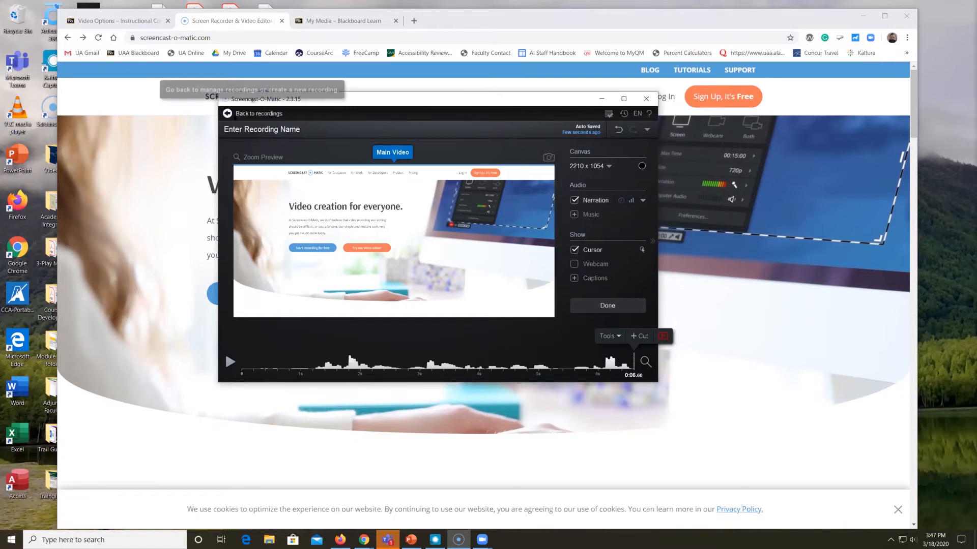
click(600, 304)
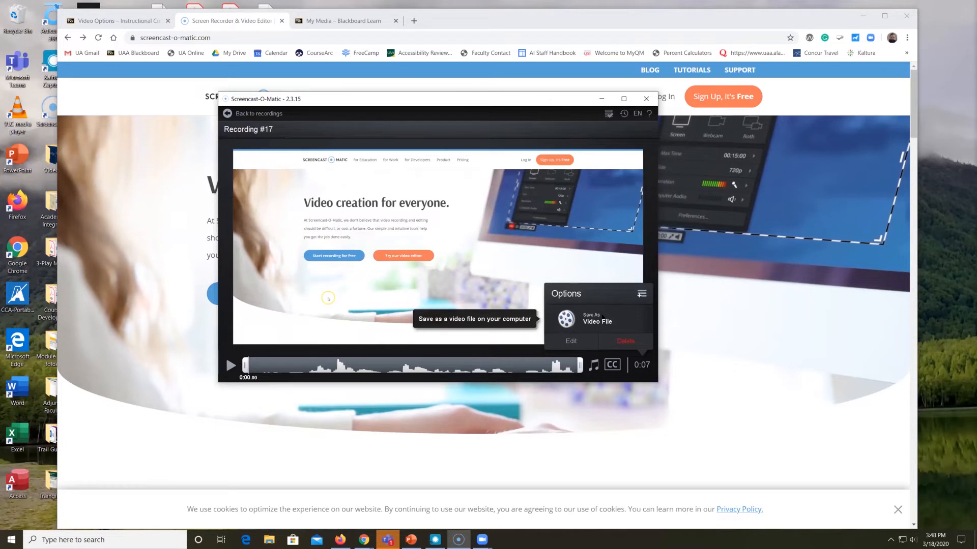
- Publish the edited recording as an MP4 video file named Test Again on the Desktop
click(602, 318)
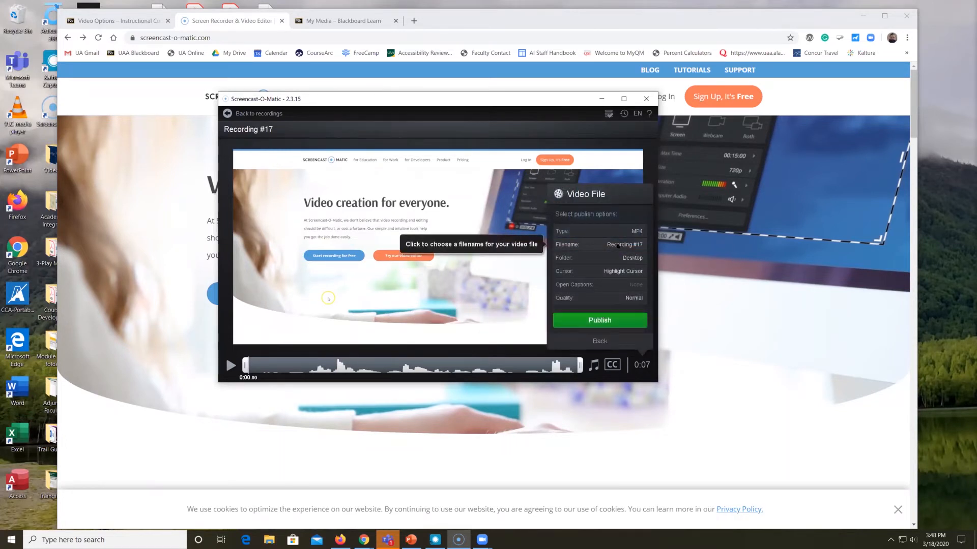
click(618, 246)
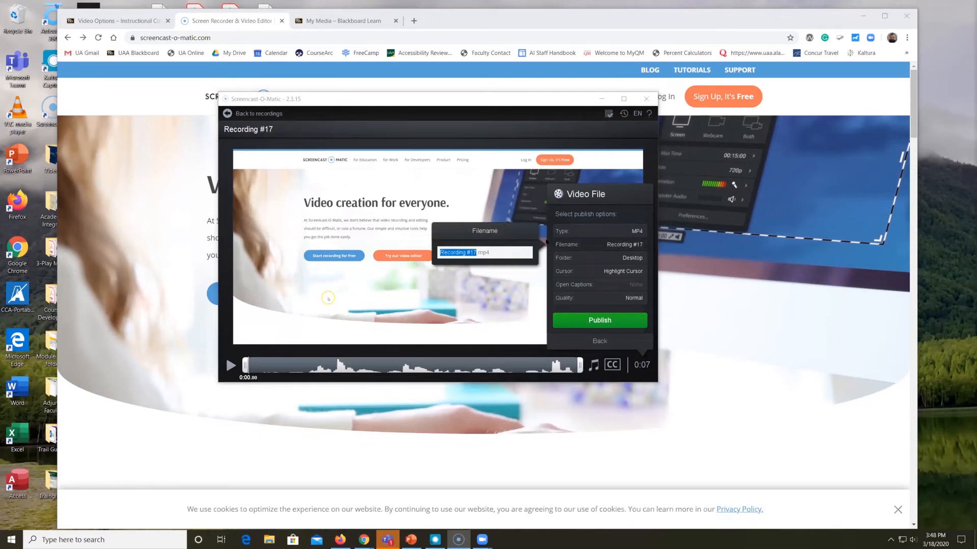
text(Test Again)
key(Return)
click(605, 259)
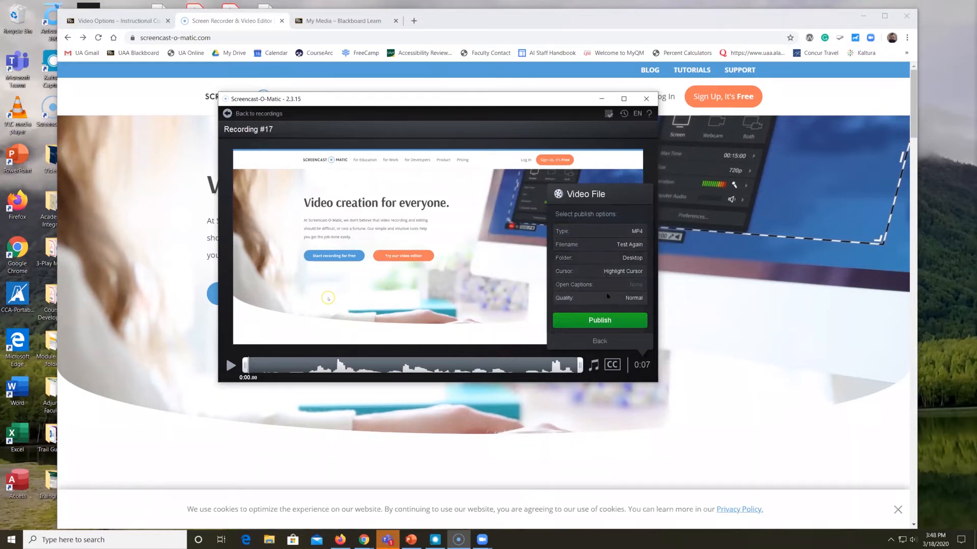
click(600, 321)
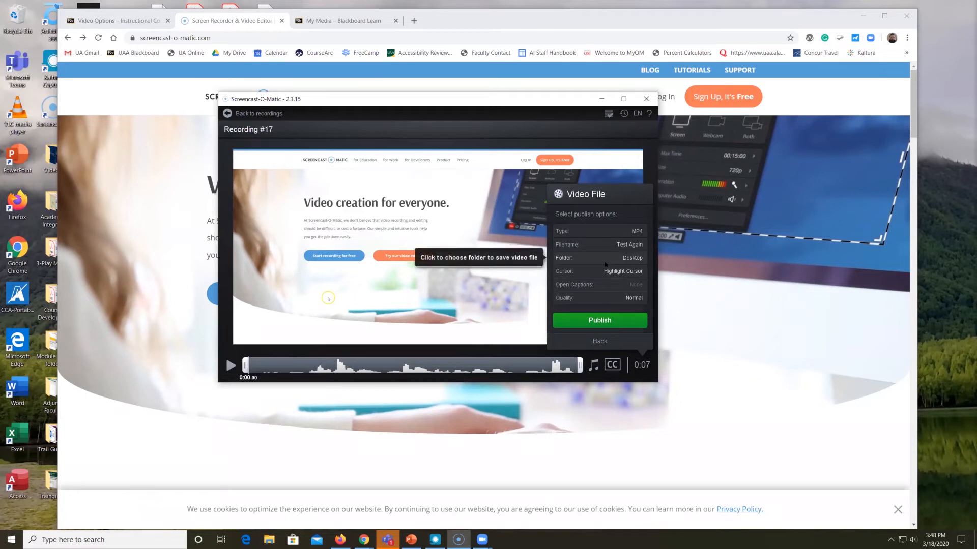
click(600, 321)
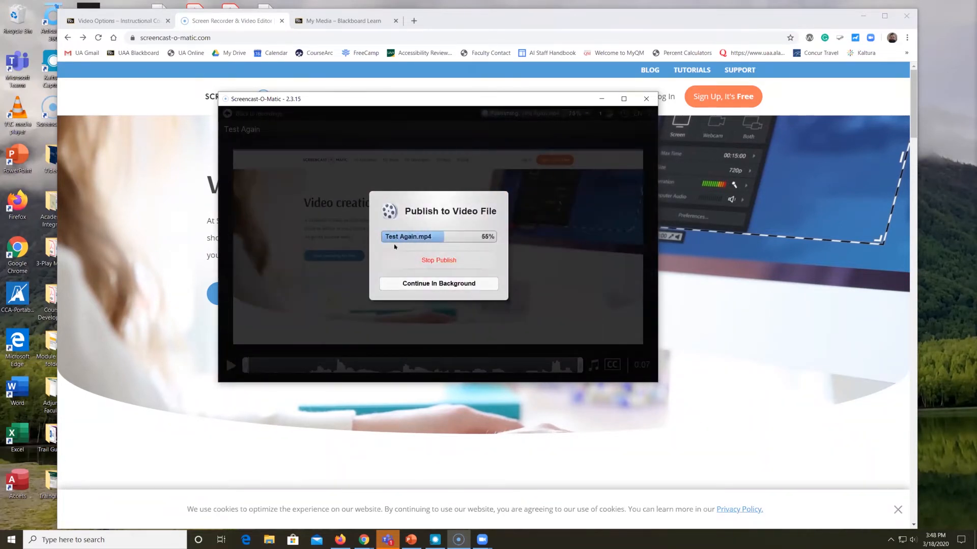
click(438, 300)
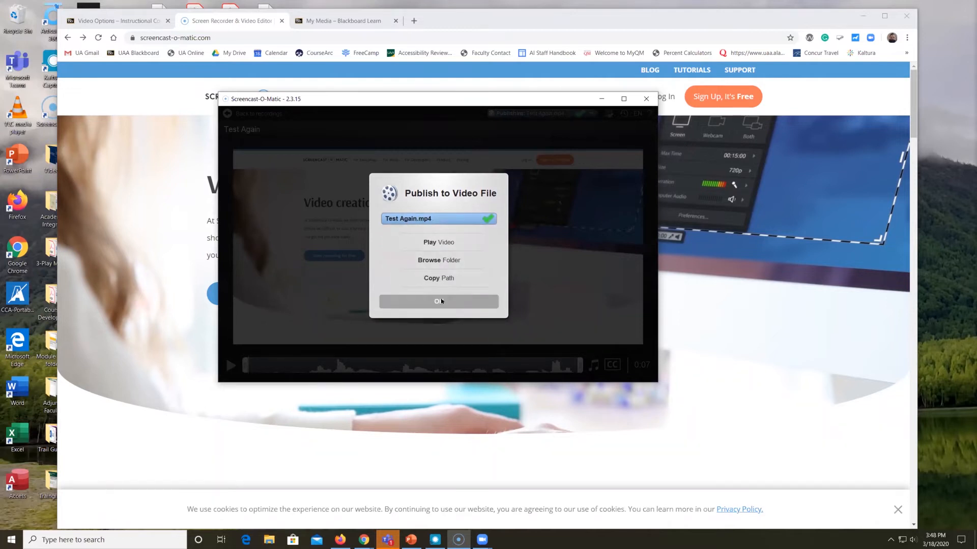
- Switch to the Blackboard My Media page and upload the Test Again video file from the Desktop as new media
click(601, 97)
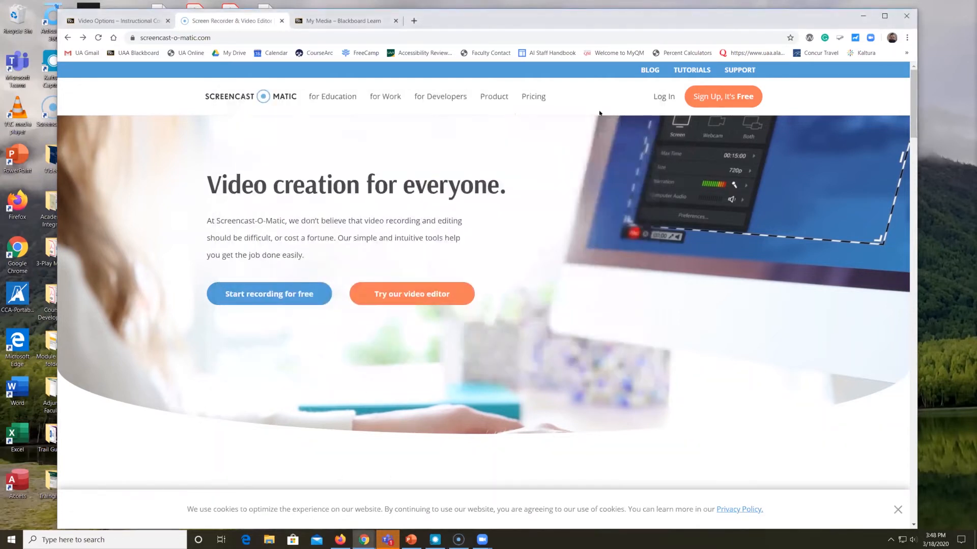
click(345, 20)
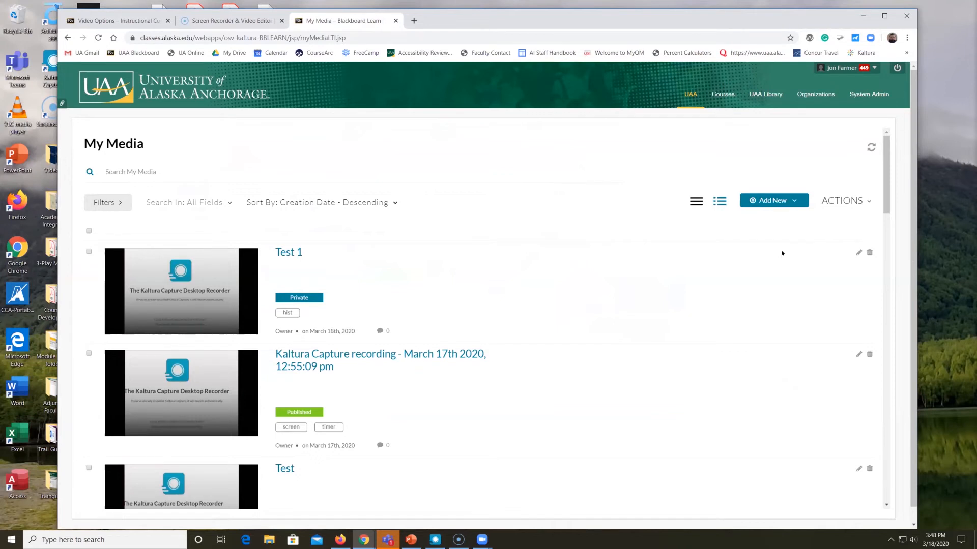
click(792, 202)
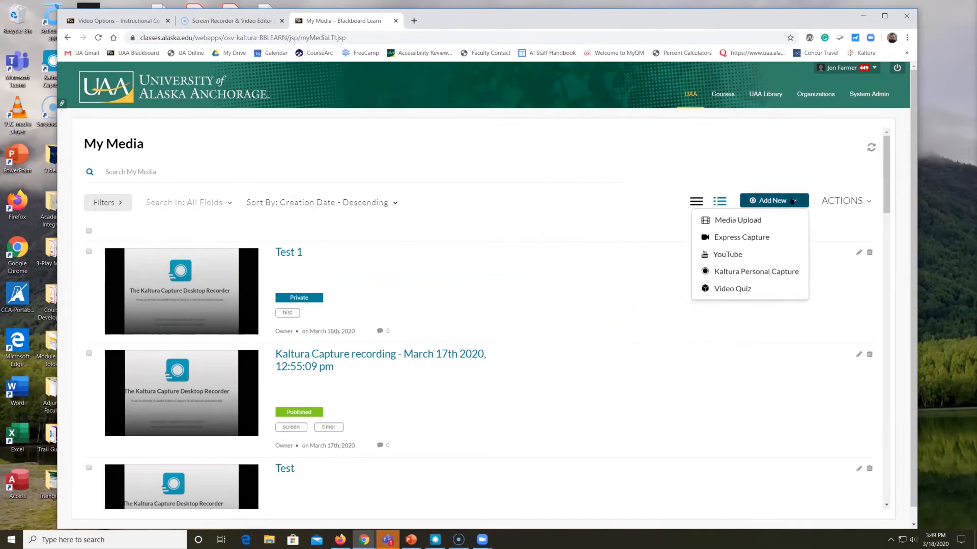
click(749, 222)
click(473, 327)
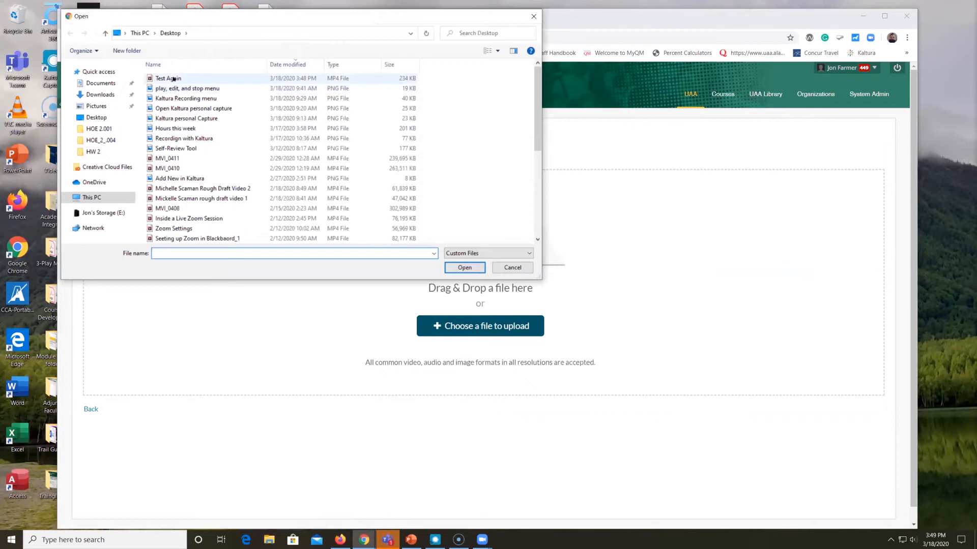
click(173, 79)
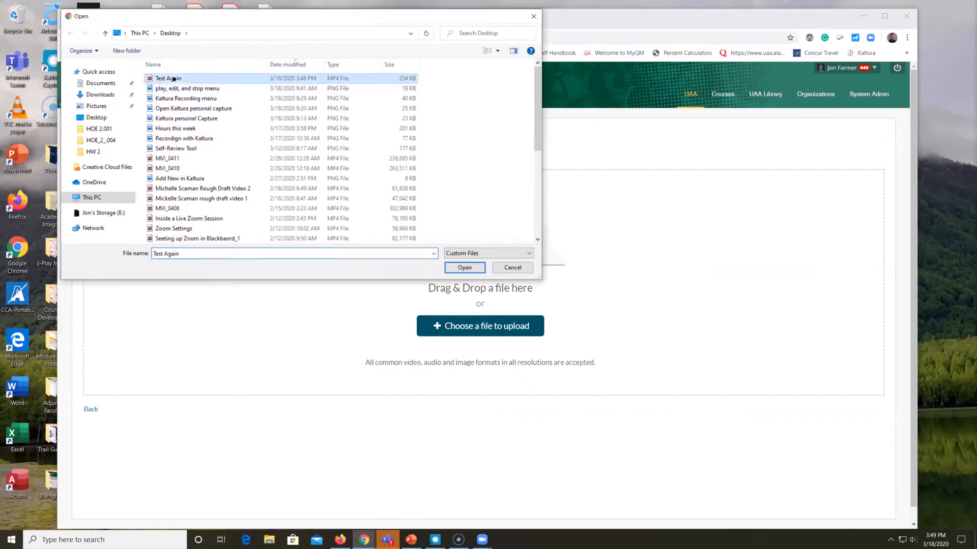
click(464, 269)
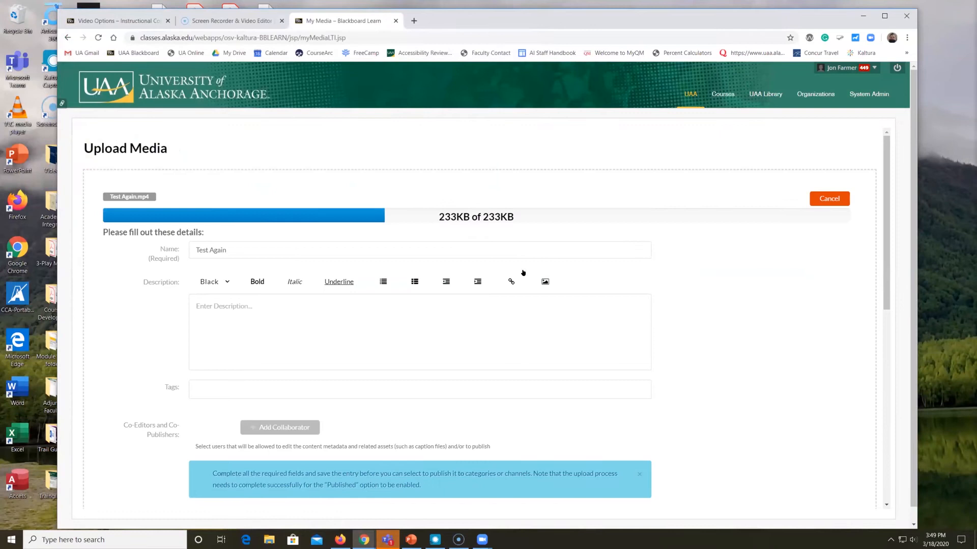
- Try to add the new tag ART to the details of the uploaded Test Again video
click(247, 285)
click(247, 253)
click(217, 304)
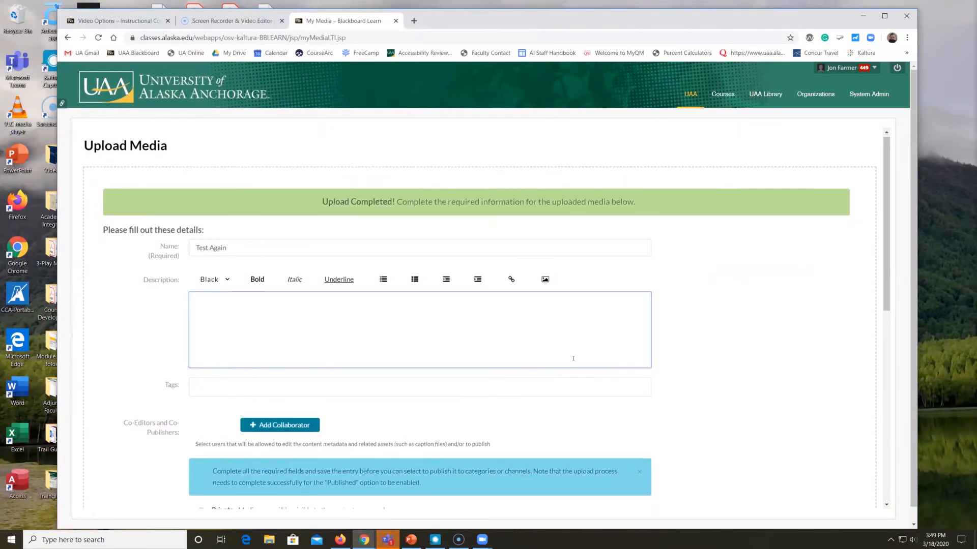
scroll(264, 312, down, 2)
click(266, 302)
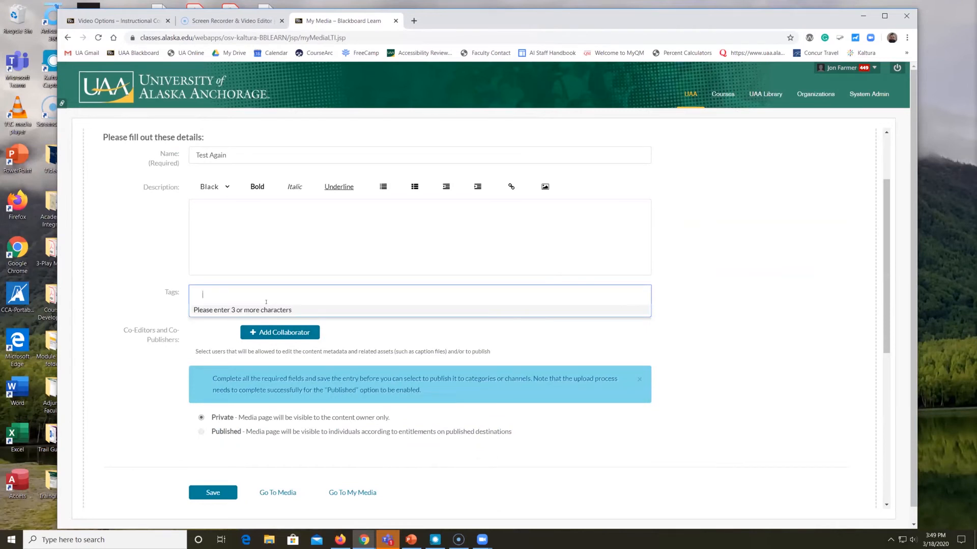
text(ART)
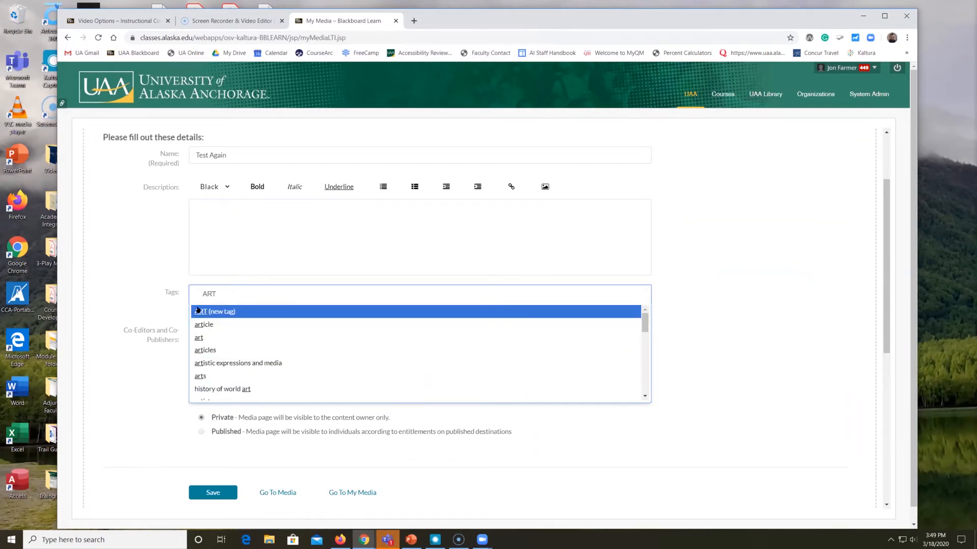
scroll(199, 311, down, 3)
click(162, 331)
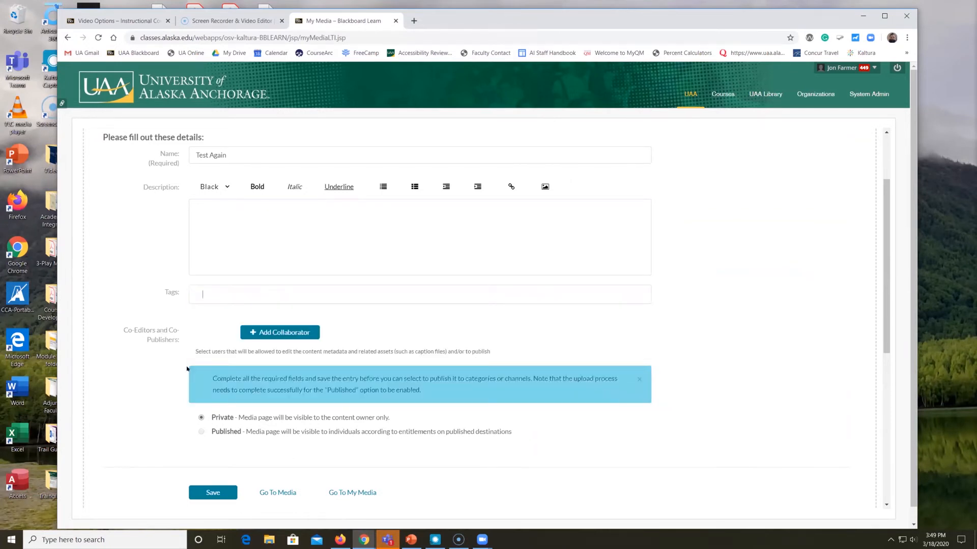
- Save the Test Again media entry and return to the UAA home page in Blackboard
click(201, 493)
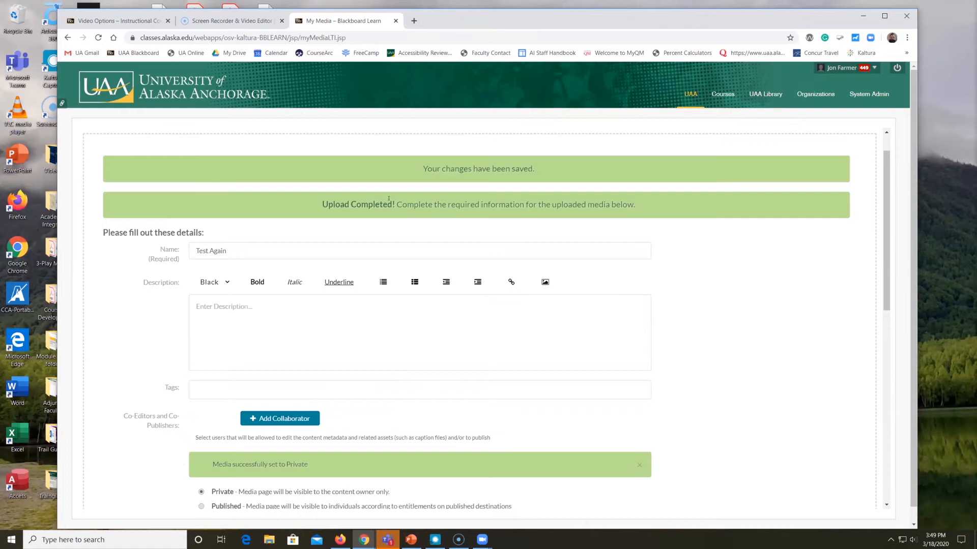
click(690, 94)
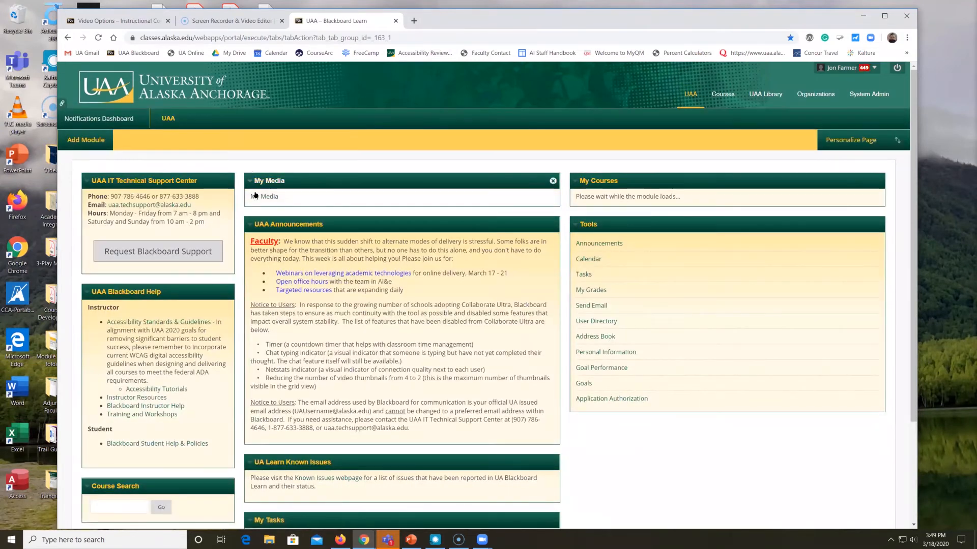
- Open My Media from the UAA home page and check the entry for the uploaded Test Again video
click(255, 196)
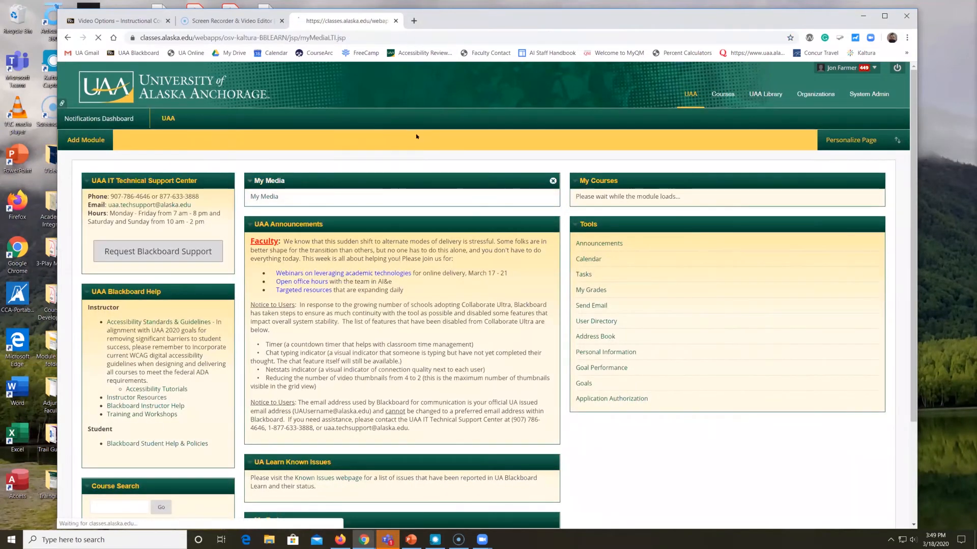
scroll(503, 277, down, 1)
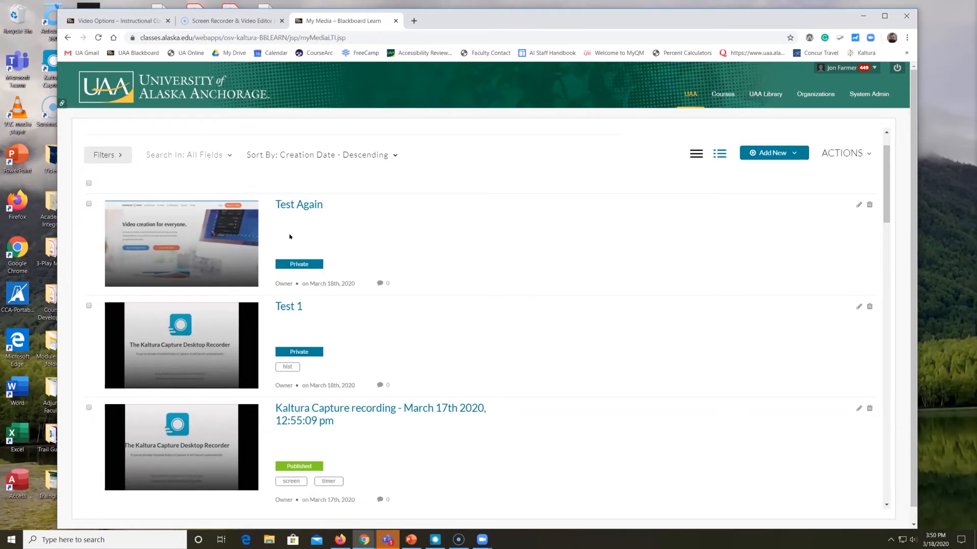
- Switch to the course's Video Options page and select the Test Again video as new Kaltura Media content
click(127, 20)
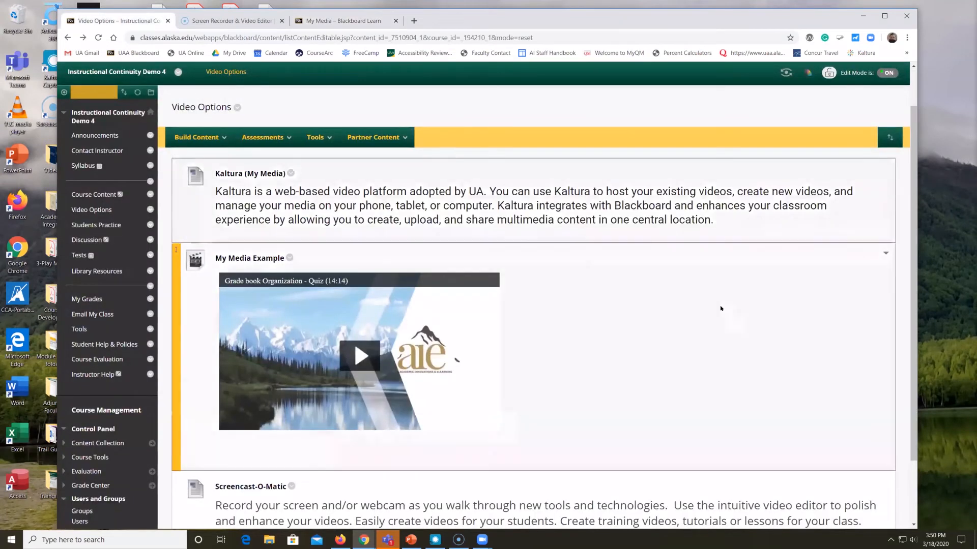
scroll(327, 125, up, 1)
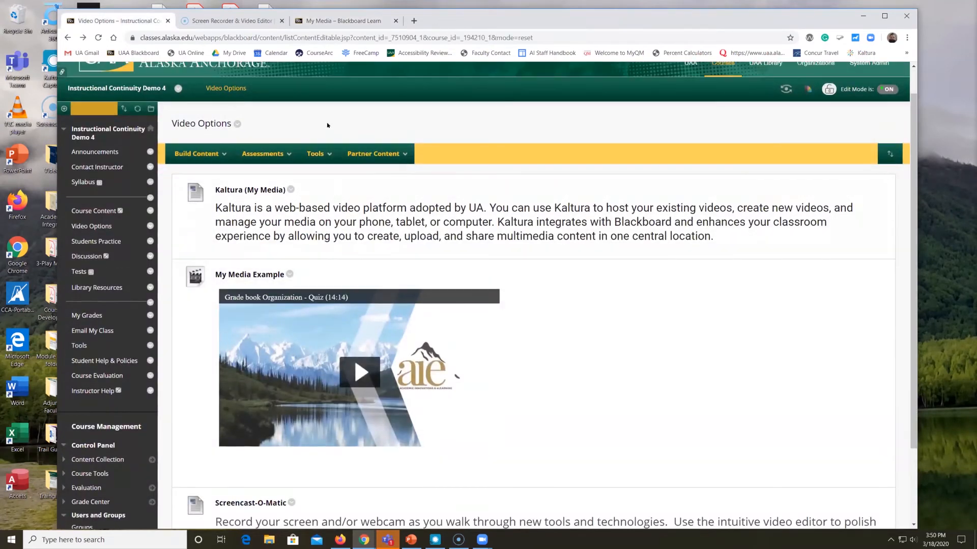
click(217, 153)
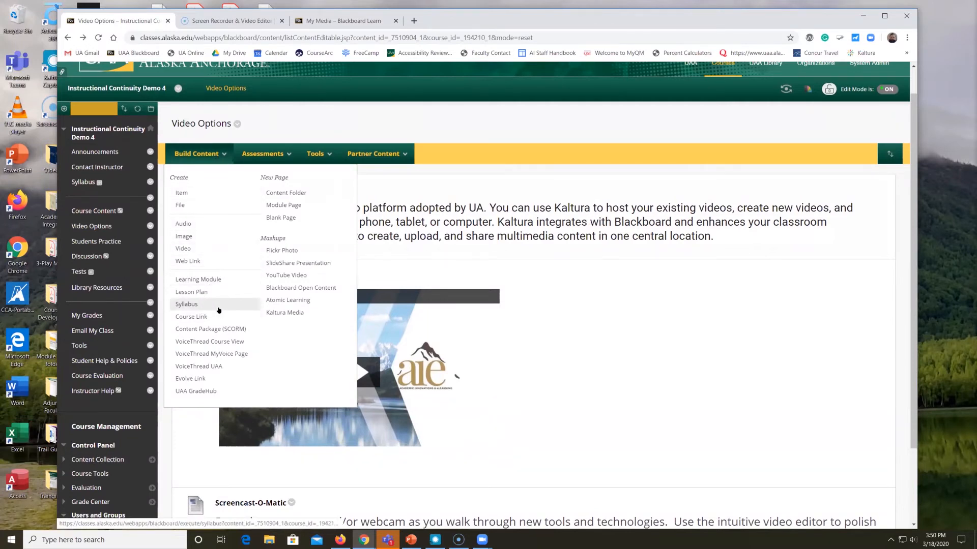
click(291, 314)
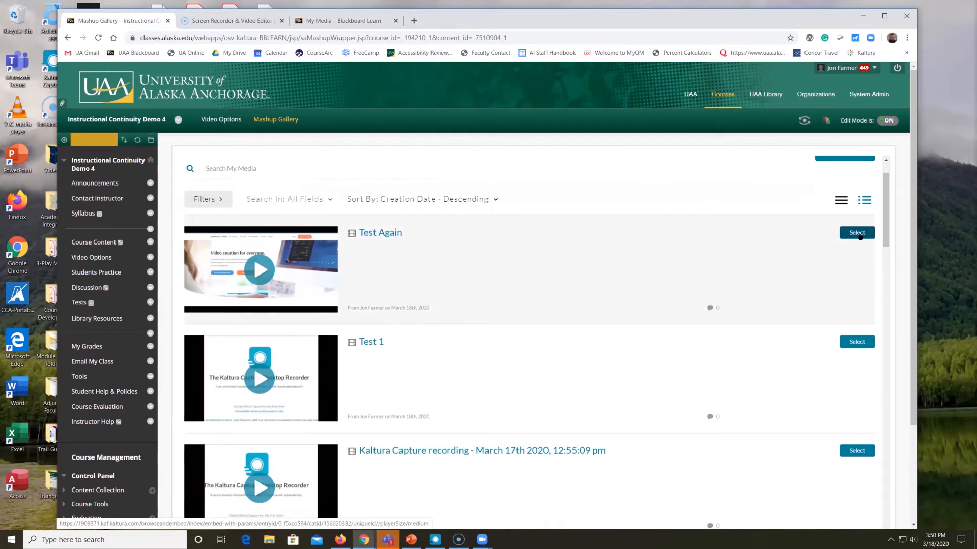
click(859, 235)
- Title the mashup item Introduction, describe it as Week 14, permit users to view it, enable view tracking and submit it
click(387, 246)
text(Introduction)
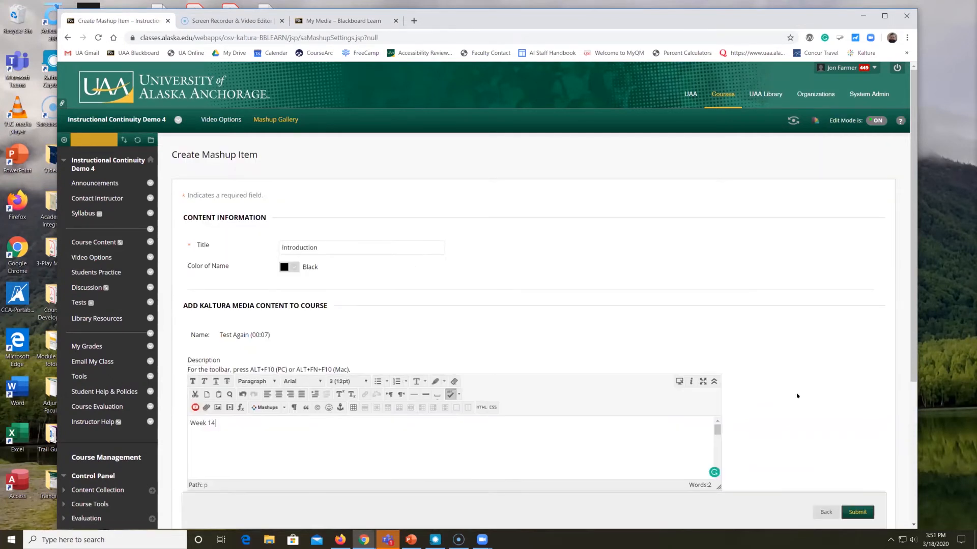
scroll(798, 395, down, 3)
scroll(797, 396, down, 1)
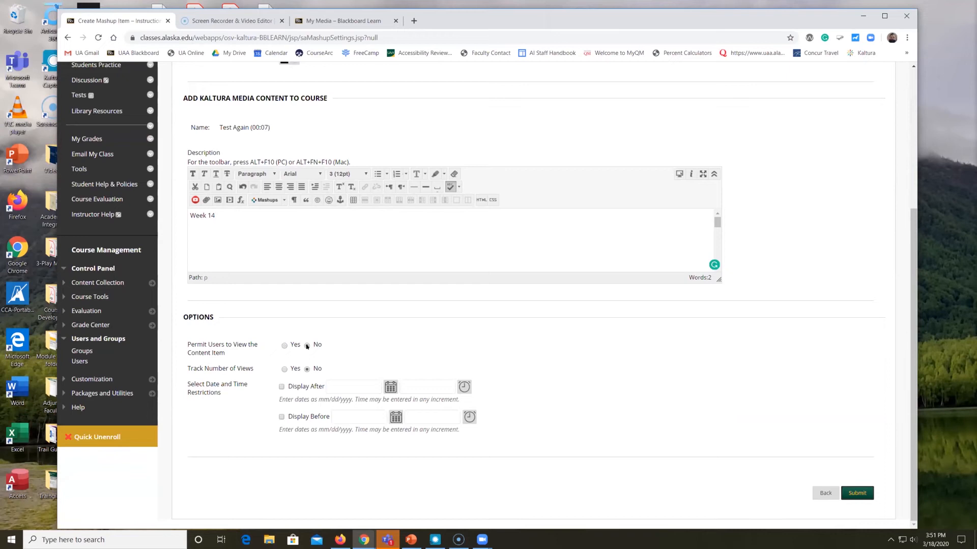
click(284, 346)
click(284, 369)
click(852, 494)
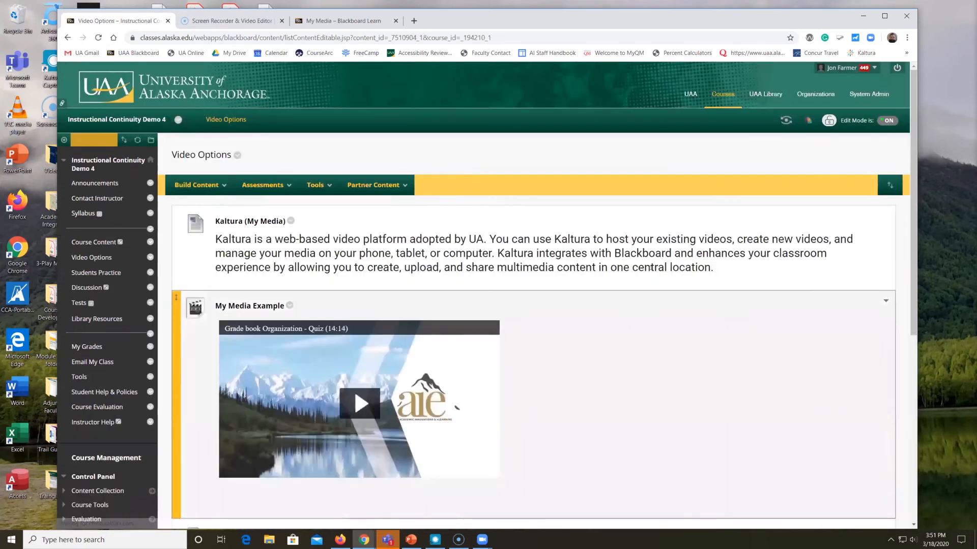
scroll(650, 268, down, 3)
scroll(650, 268, down, 3)
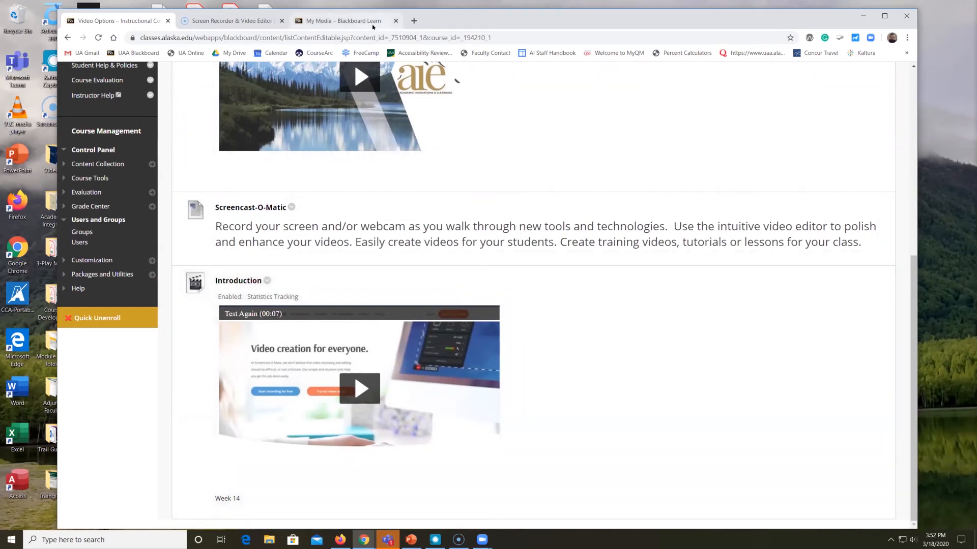
- Return to My Media, open Test Again in the video editor and try adjusting the clip's start and end points
click(373, 25)
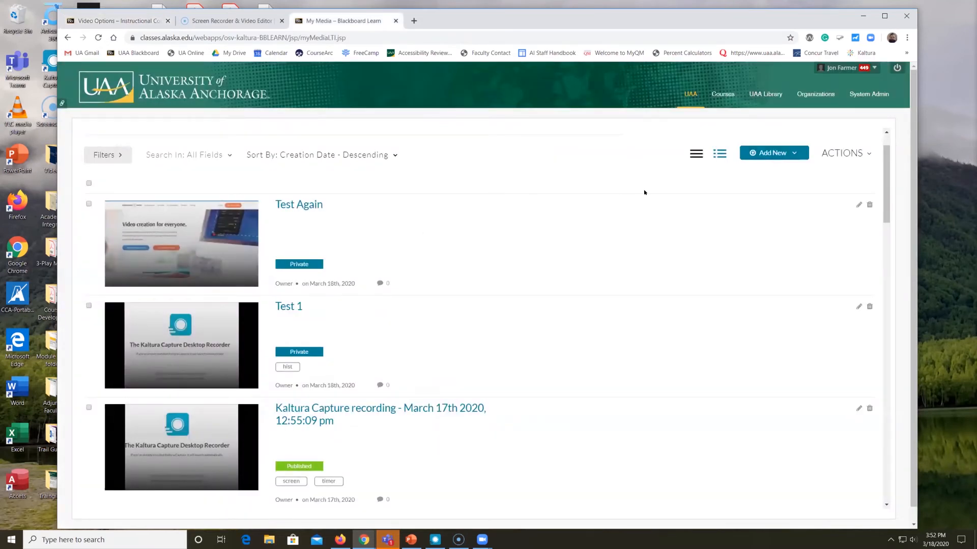
click(858, 205)
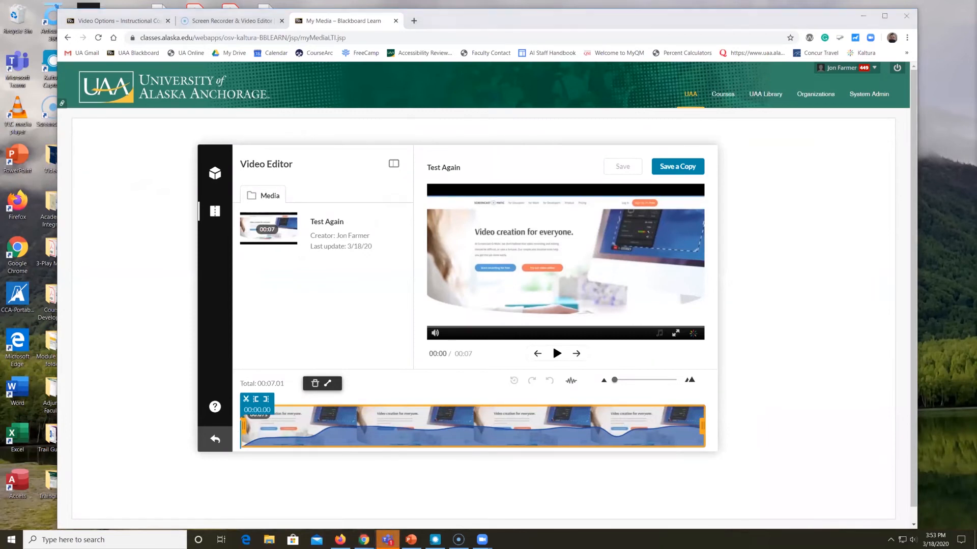
drag(245, 426, 251, 425)
drag(689, 425, 711, 424)
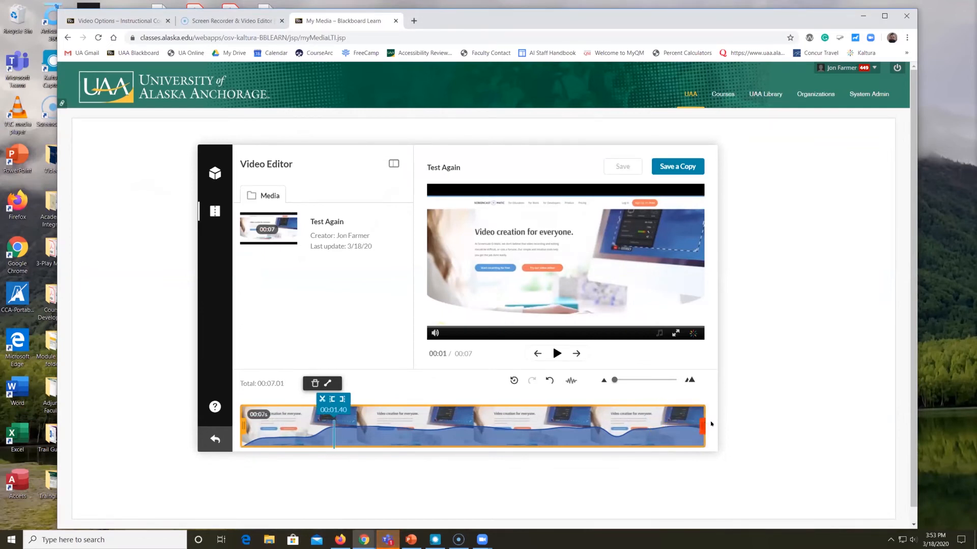
- Save a copy of the edited media with the title Clip of Test Again
click(677, 167)
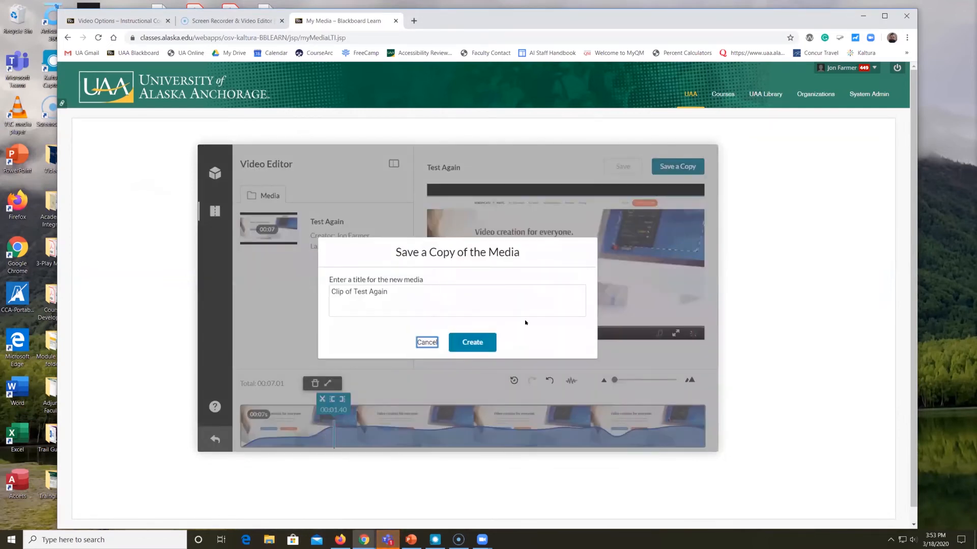
click(486, 338)
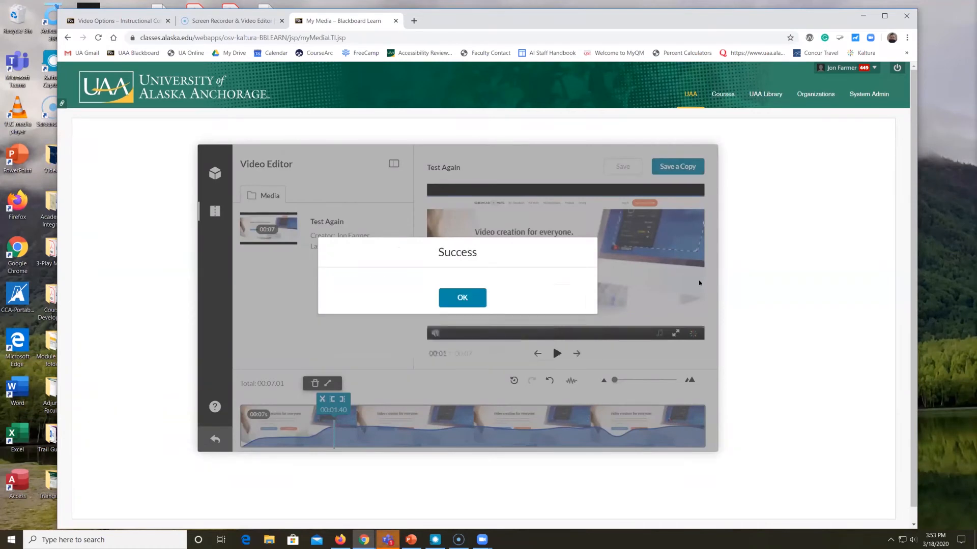
click(450, 325)
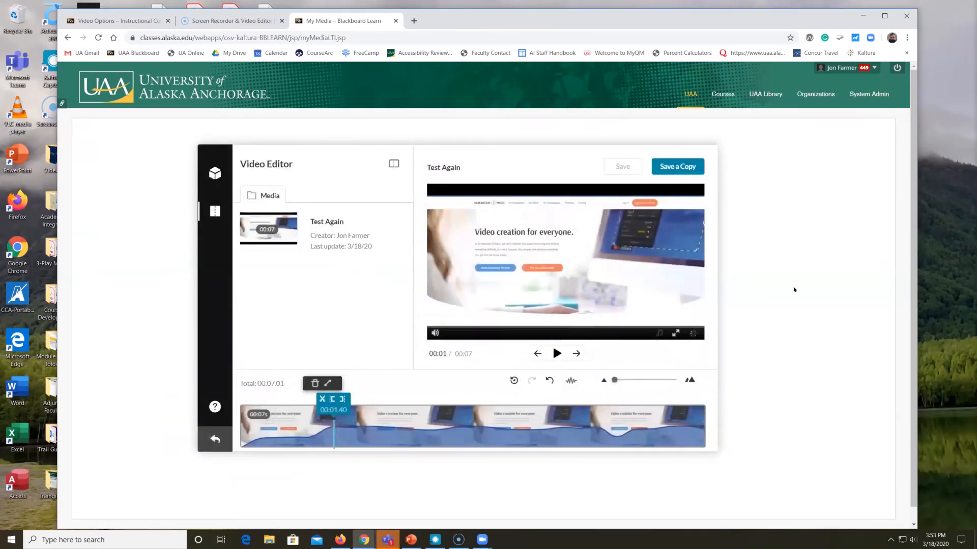
- Return to My Media and open the Caption & Enrich requests for the Grade book Organization - Quiz video
click(690, 94)
click(263, 197)
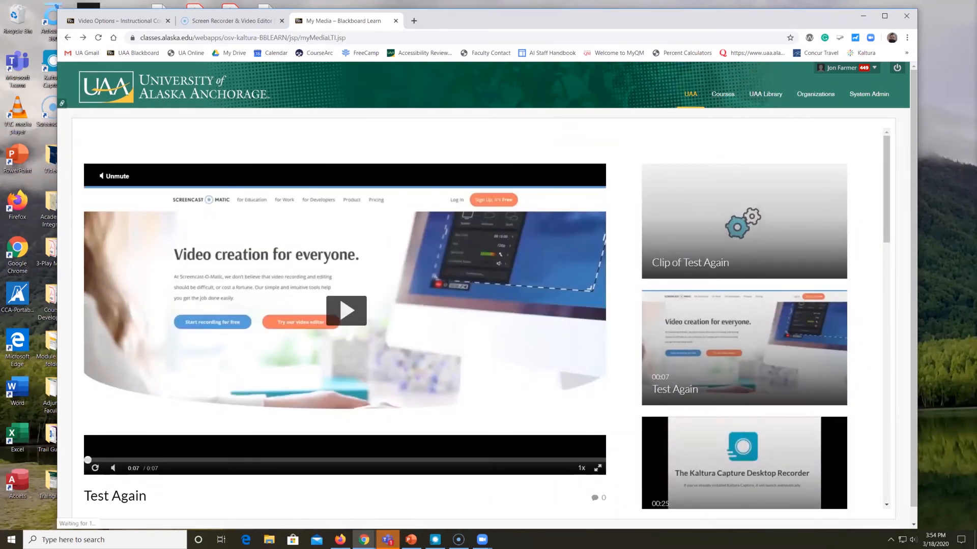
scroll(351, 340, down, 5)
scroll(351, 340, down, 5)
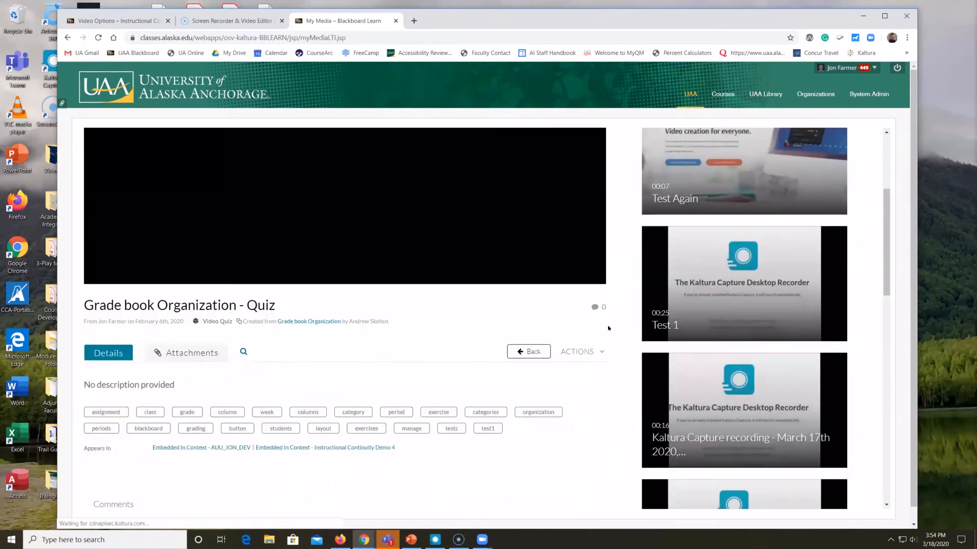
click(589, 352)
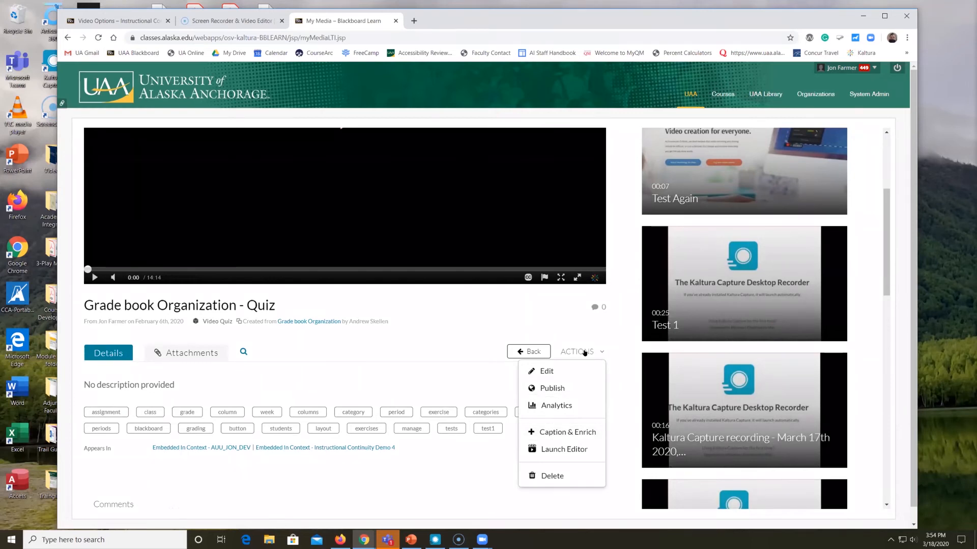
click(547, 433)
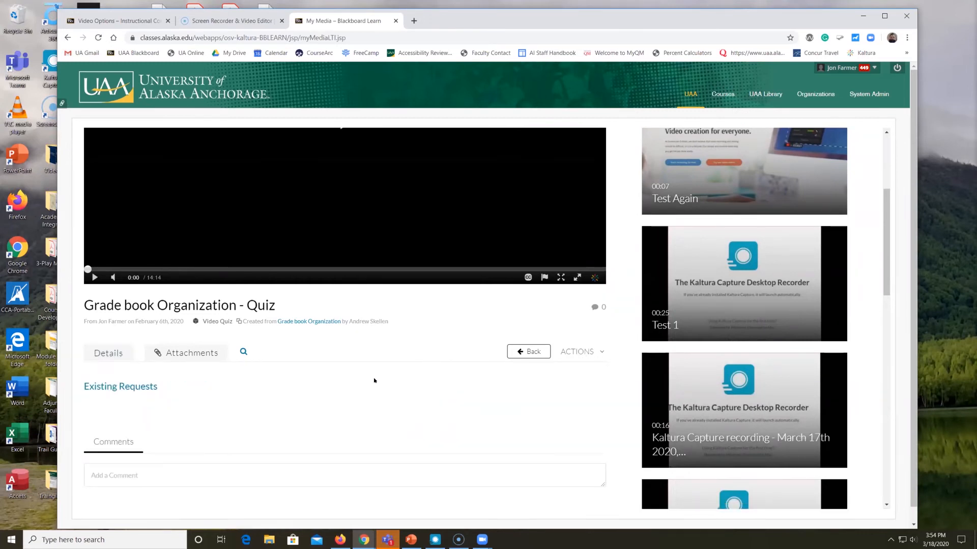
scroll(489, 391, down, 2)
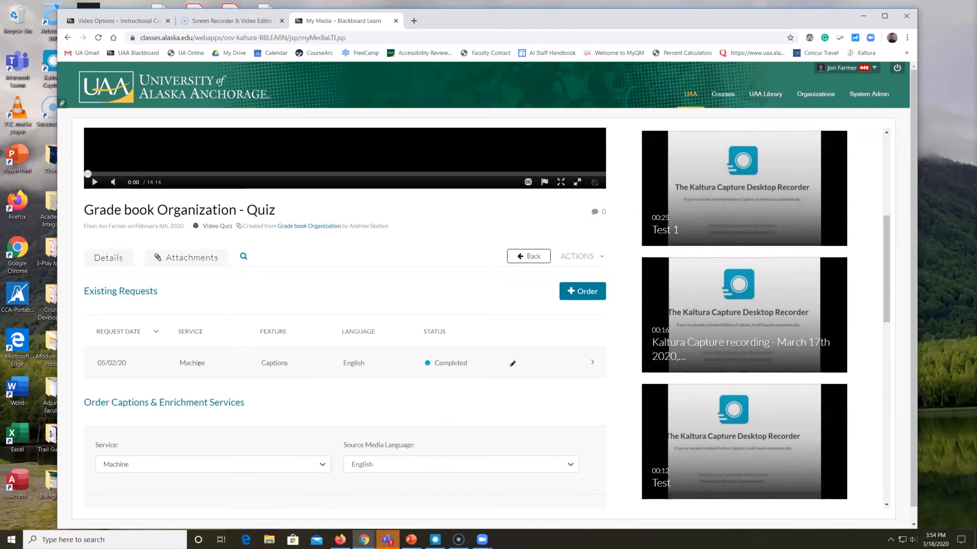
- Edit the completed English captions so the first line reads "Hi everyone. Welcome to", and save the changes
click(512, 364)
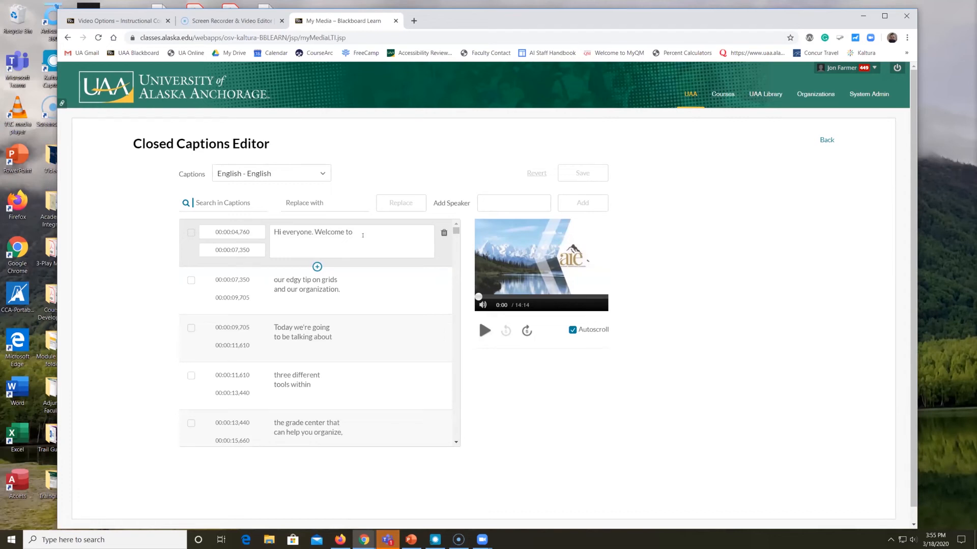
click(365, 235)
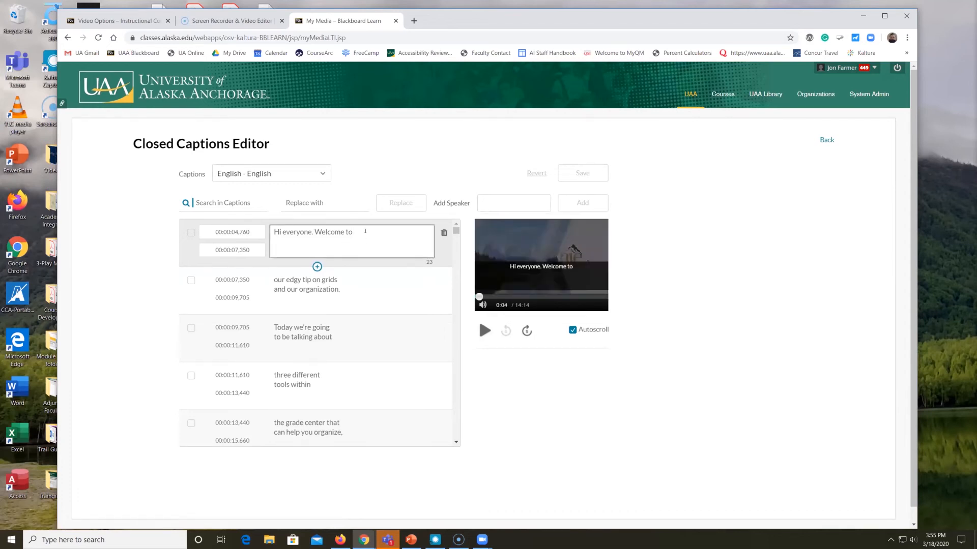
key(BackSpace)
text(o)
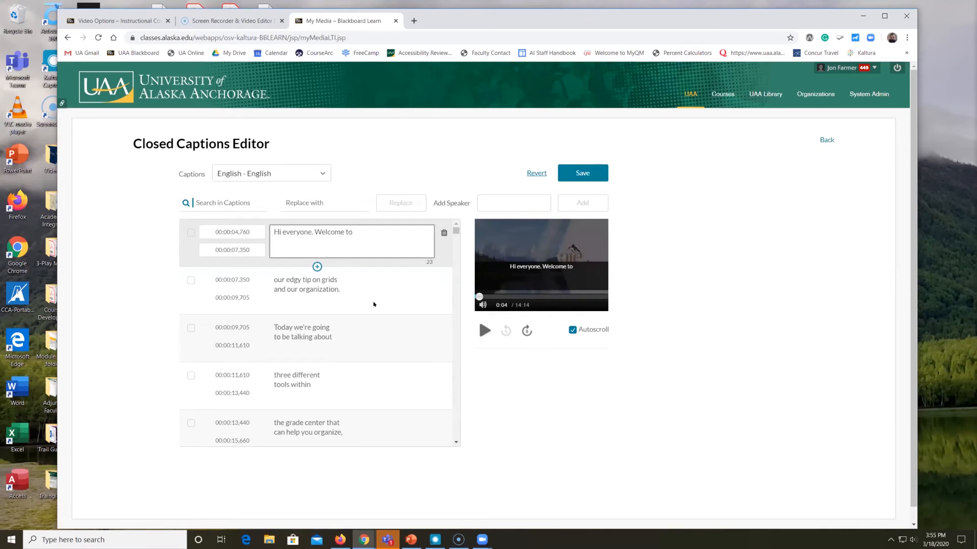
scroll(353, 352, down, 15)
click(578, 173)
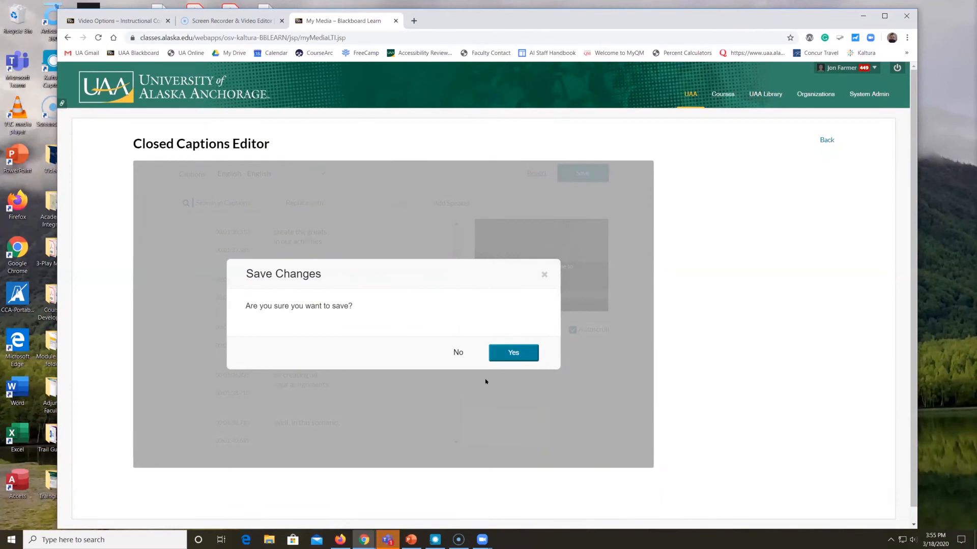
click(510, 352)
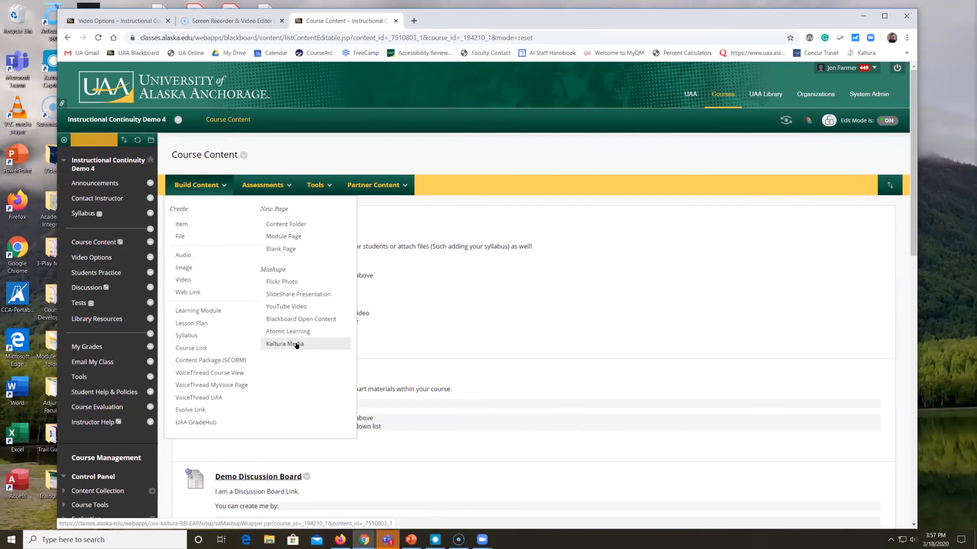
- Open the Kaltura Media gallery for the Course Content page and examine its My Media videos and options for adding new media
click(297, 345)
scroll(560, 388, down, 5)
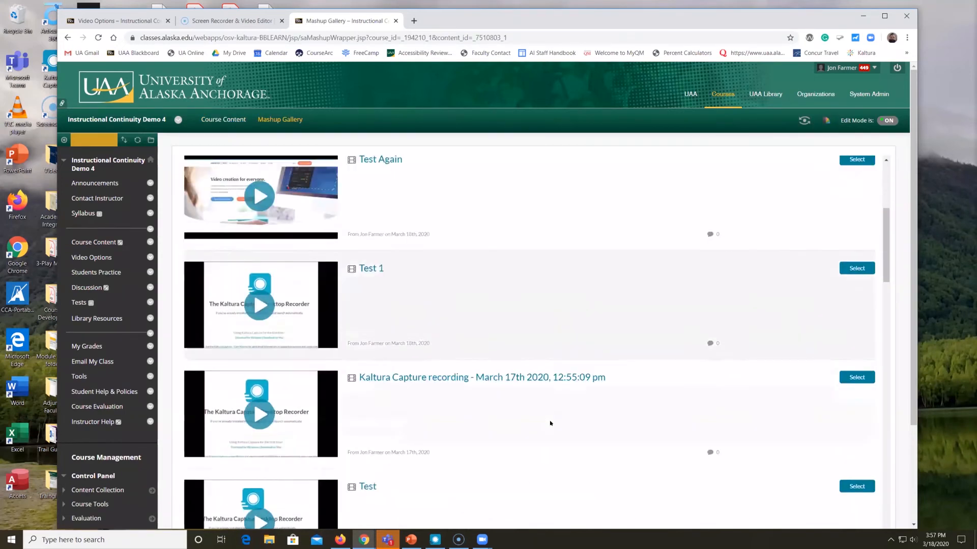
scroll(549, 428, down, 7)
scroll(550, 432, up, 9)
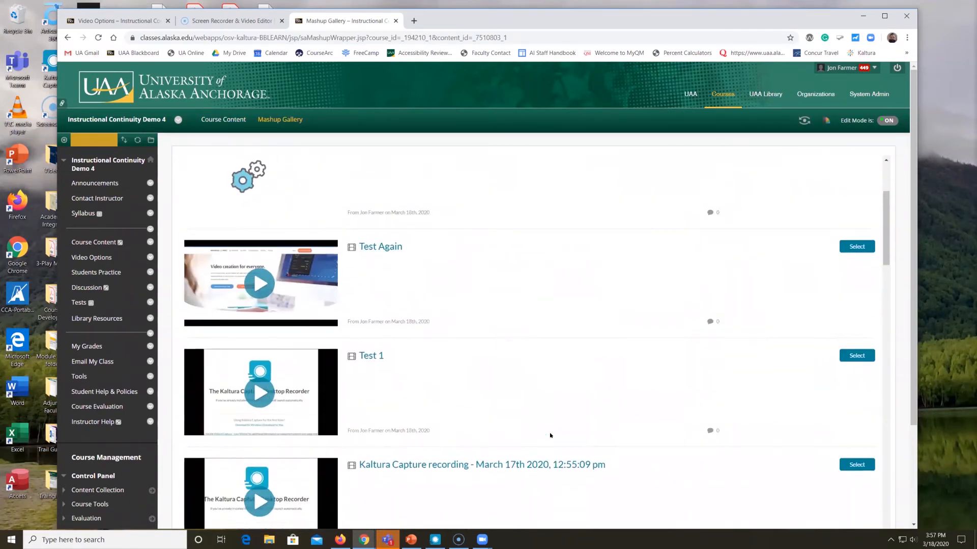
scroll(550, 435, up, 3)
scroll(385, 350, down, 1)
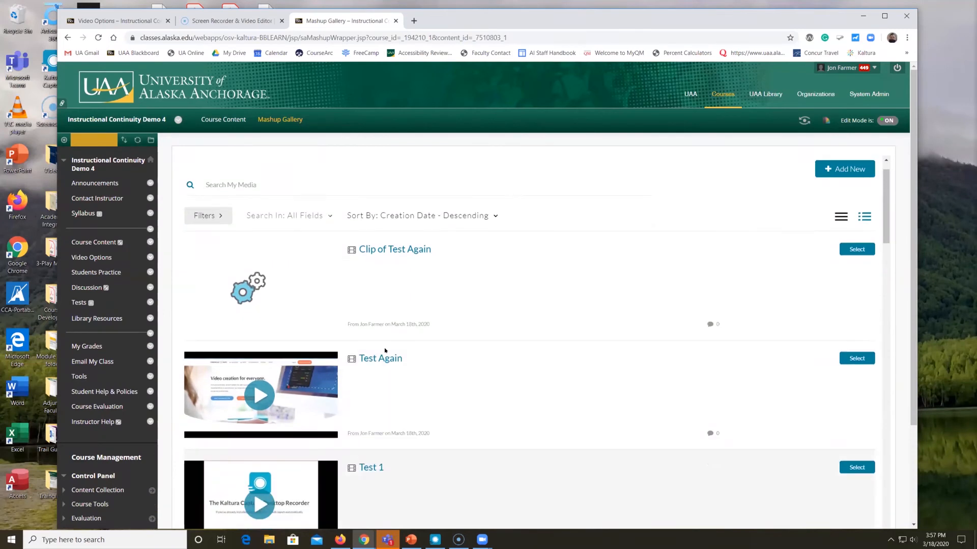
scroll(827, 206, up, 1)
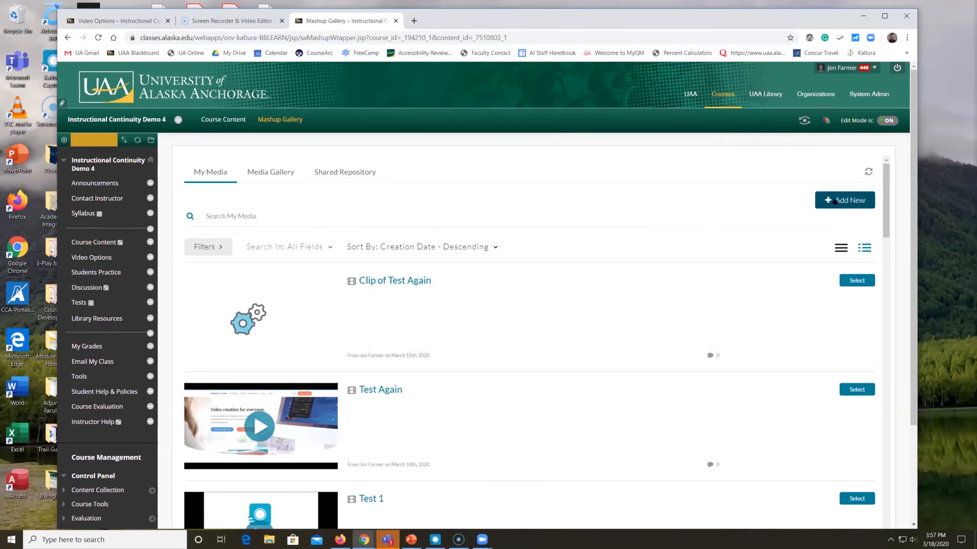
click(847, 202)
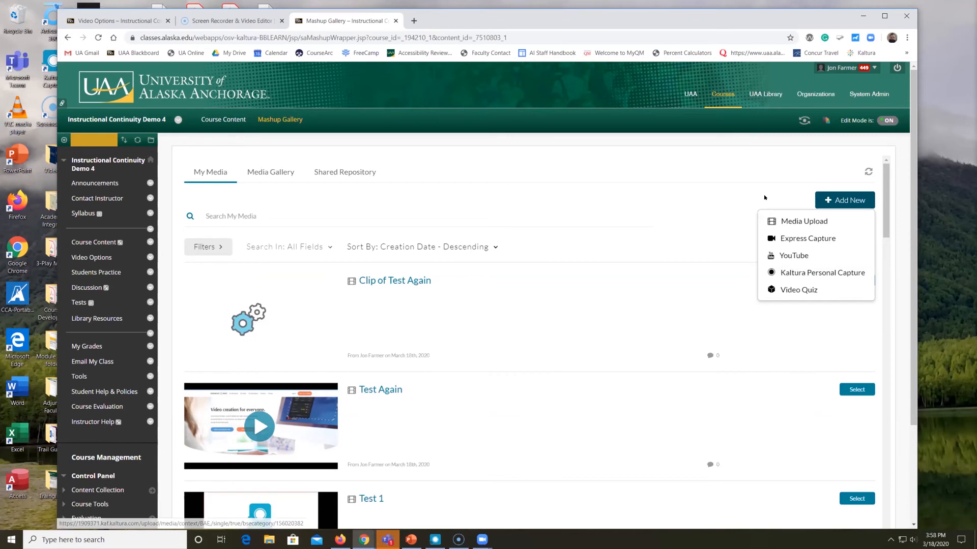
click(808, 273)
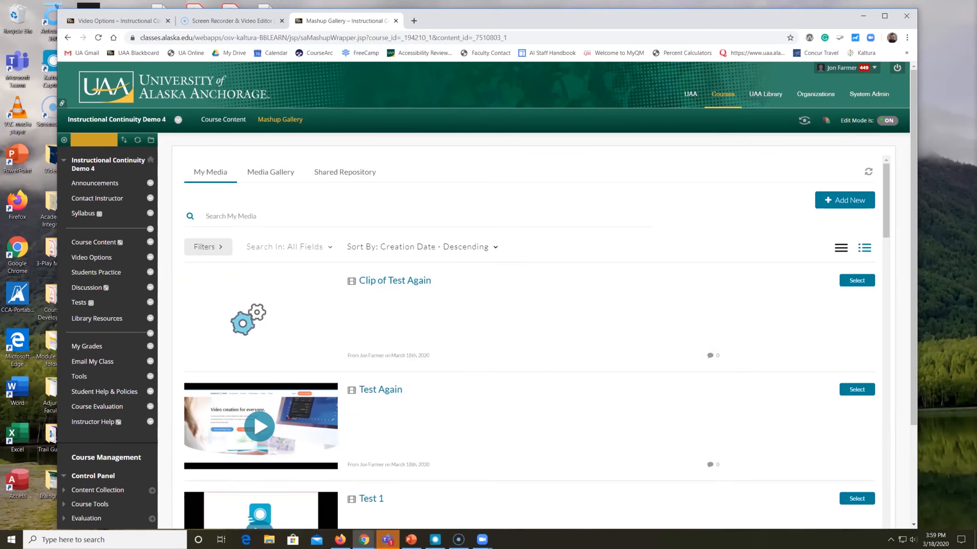
- Bring the Firefox window with the student's course view on screen and open the Video Presentation assignment's submission section
drag(976, 163, 448, 133)
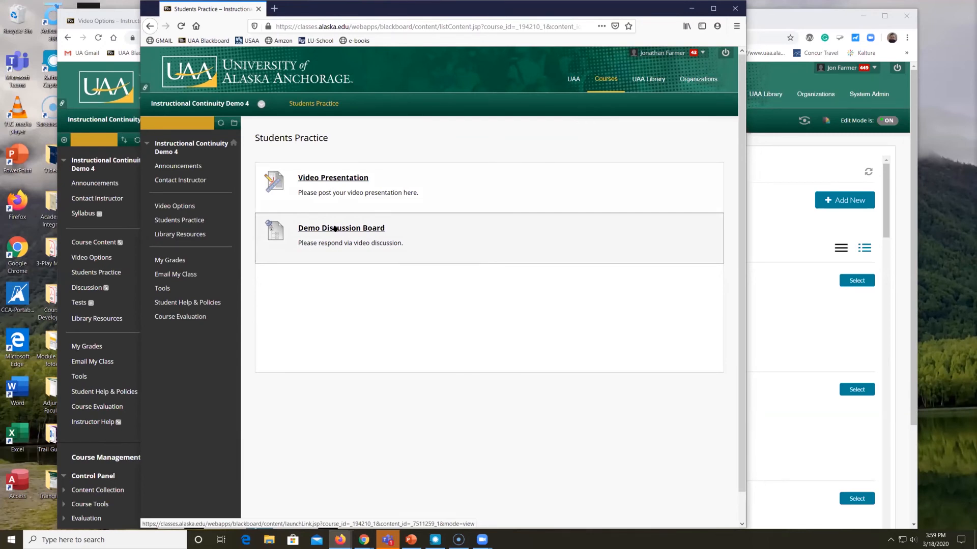
click(323, 177)
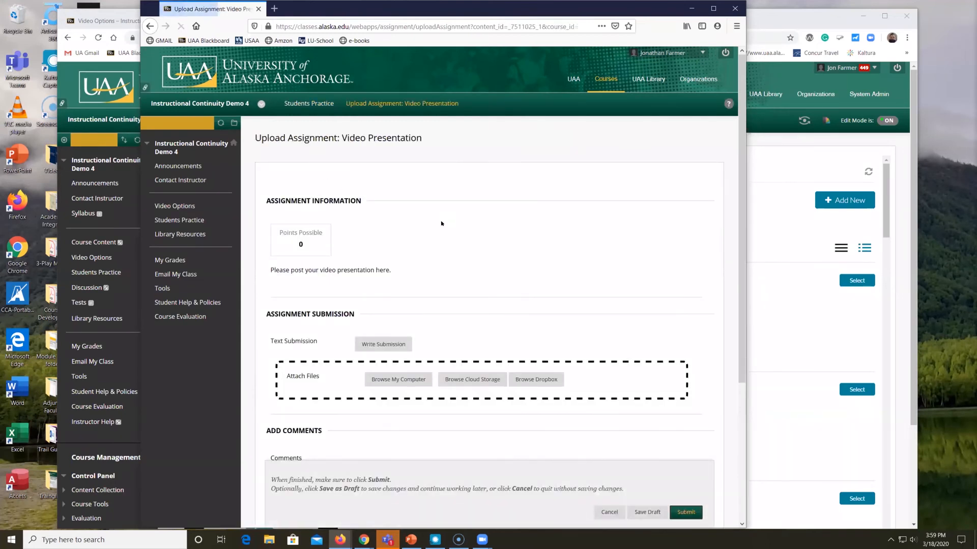
scroll(351, 304, down, 2)
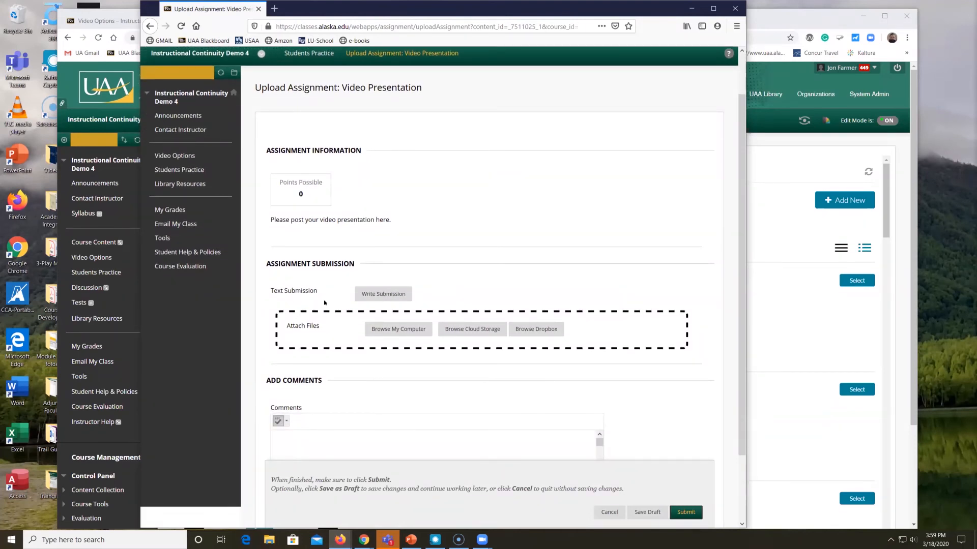
- Start a text submission for the Video Presentation assignment and open the Kaltura Media browser from its editor
click(383, 295)
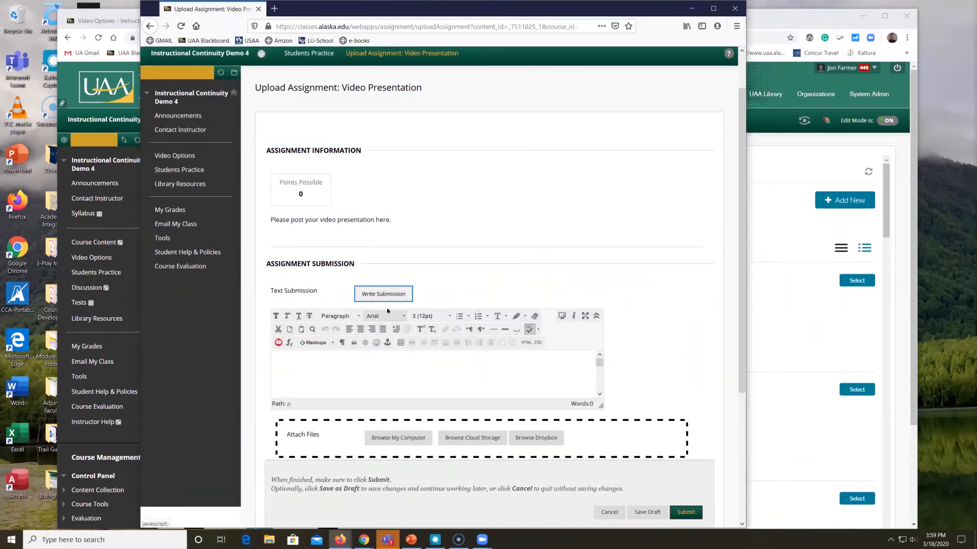
scroll(334, 310, down, 2)
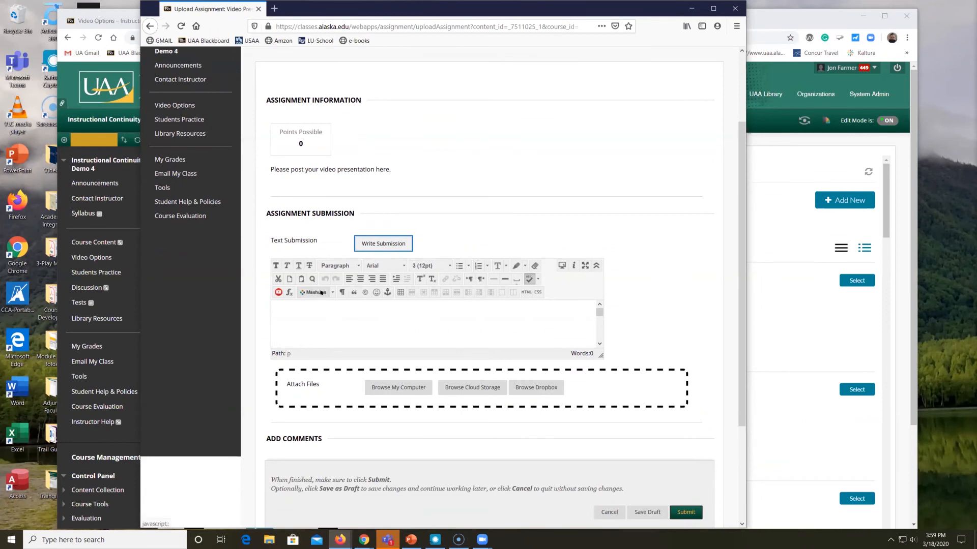
click(320, 292)
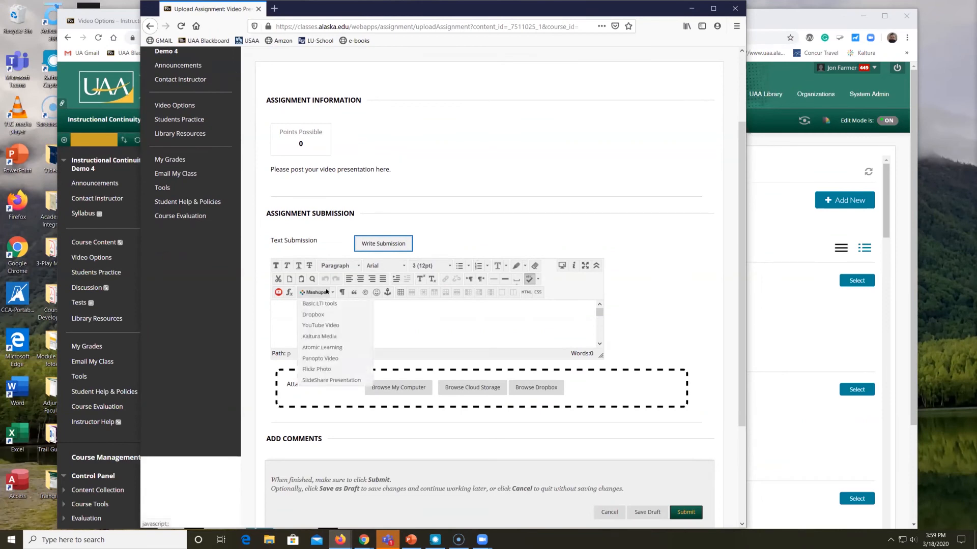
click(319, 336)
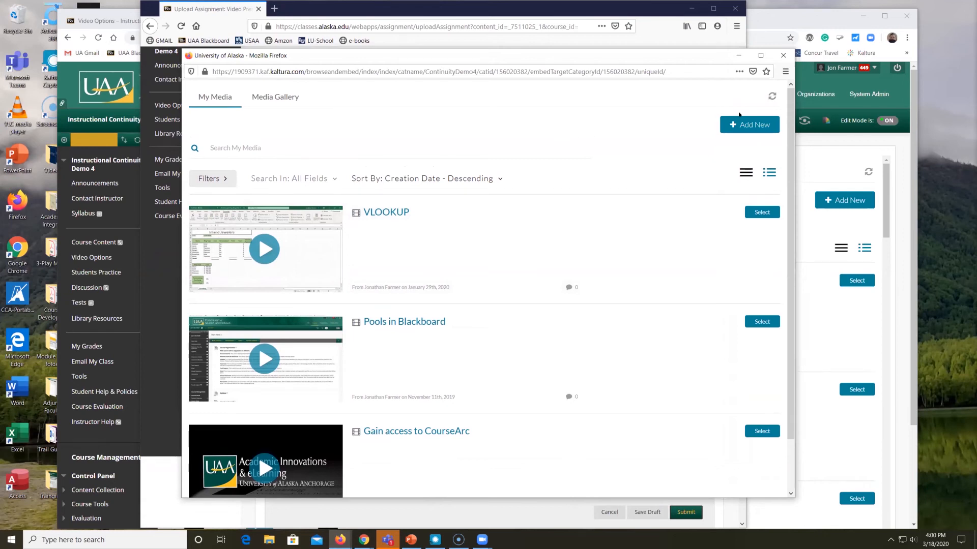
- Embed the Pools in Blackboard video from My Media in the text submission and submit the assignment
click(742, 127)
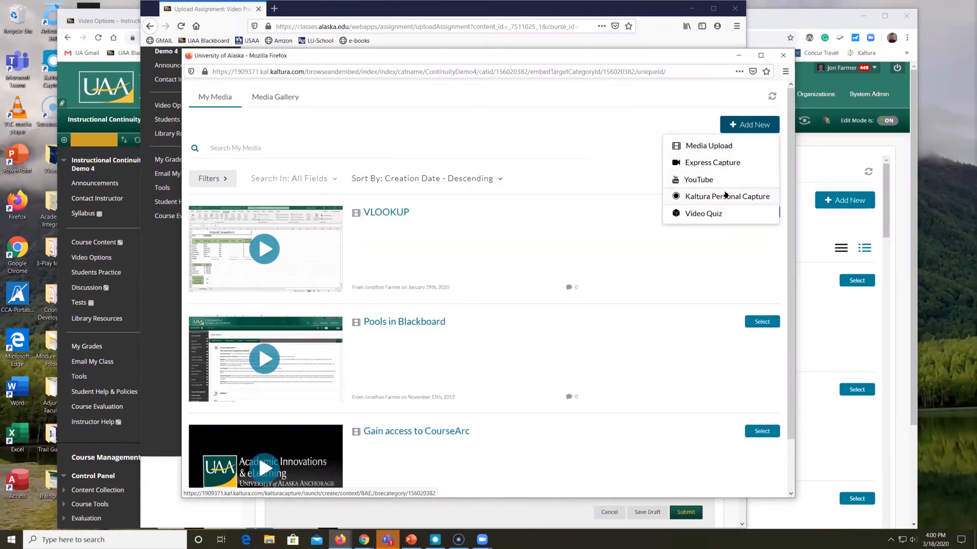
click(592, 218)
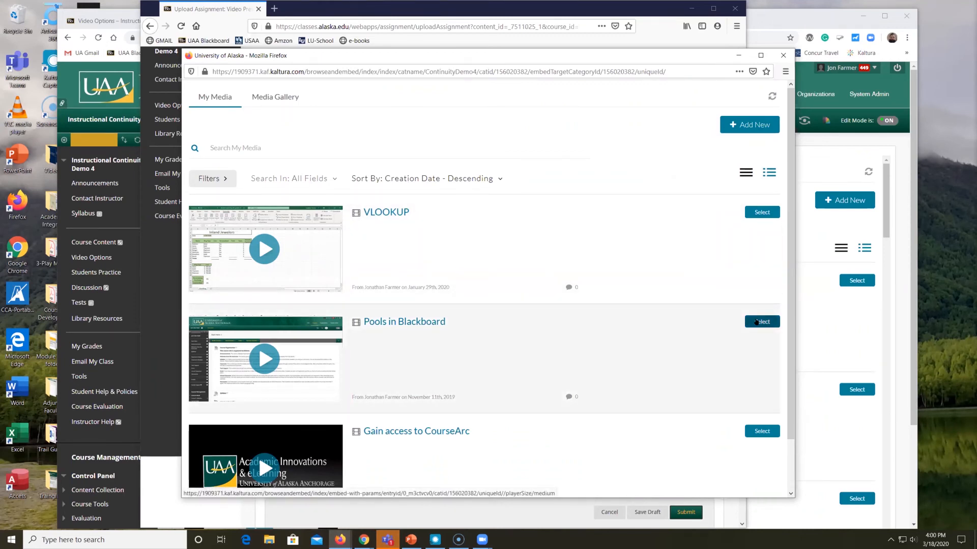
click(757, 322)
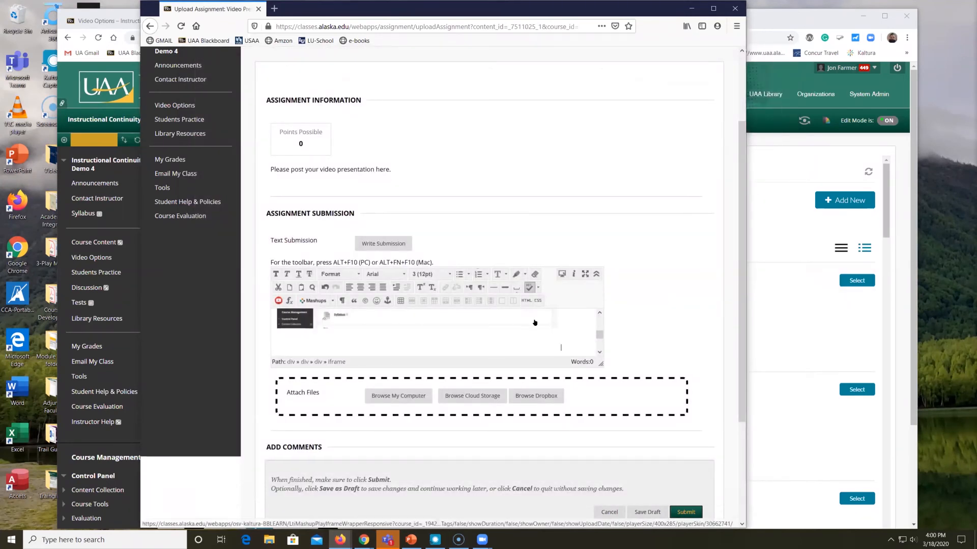
scroll(534, 326, up, 1)
scroll(534, 326, up, 2)
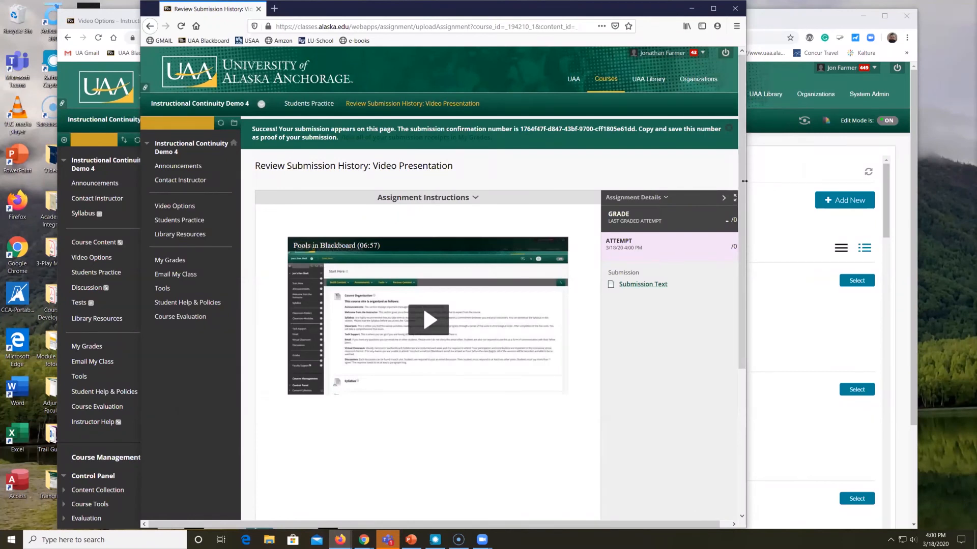
drag(744, 180, 842, 180)
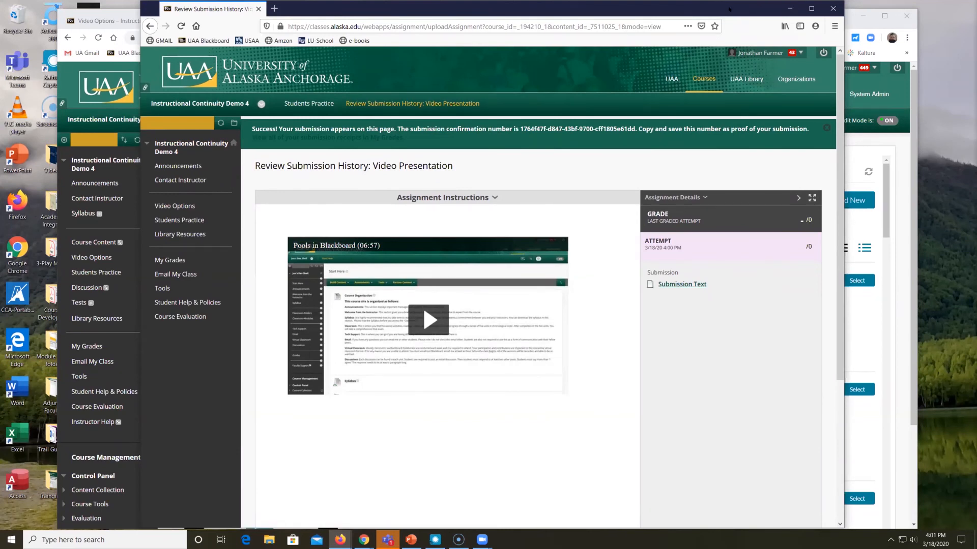
- Return to the instructor's course window and open the Needs Grading page of the Grade Center
click(789, 8)
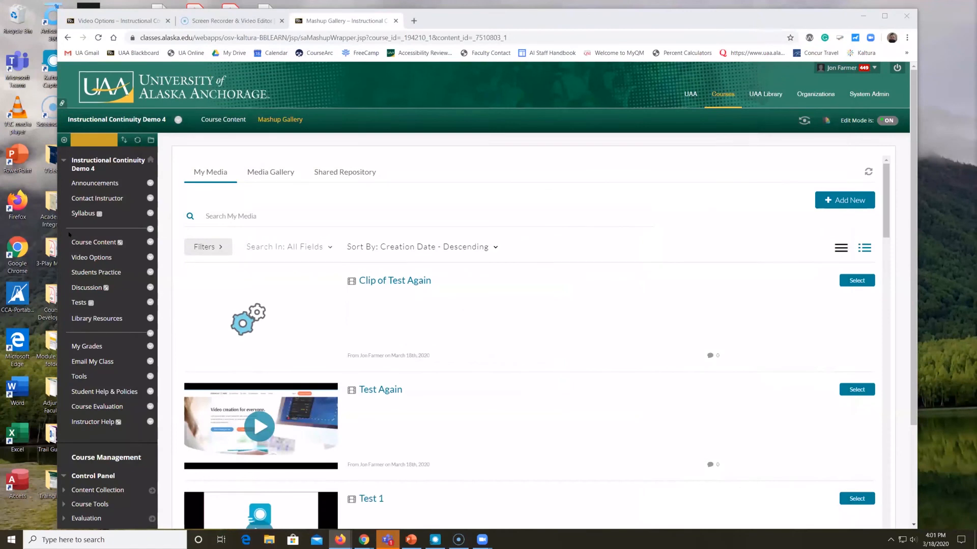
scroll(96, 279, down, 2)
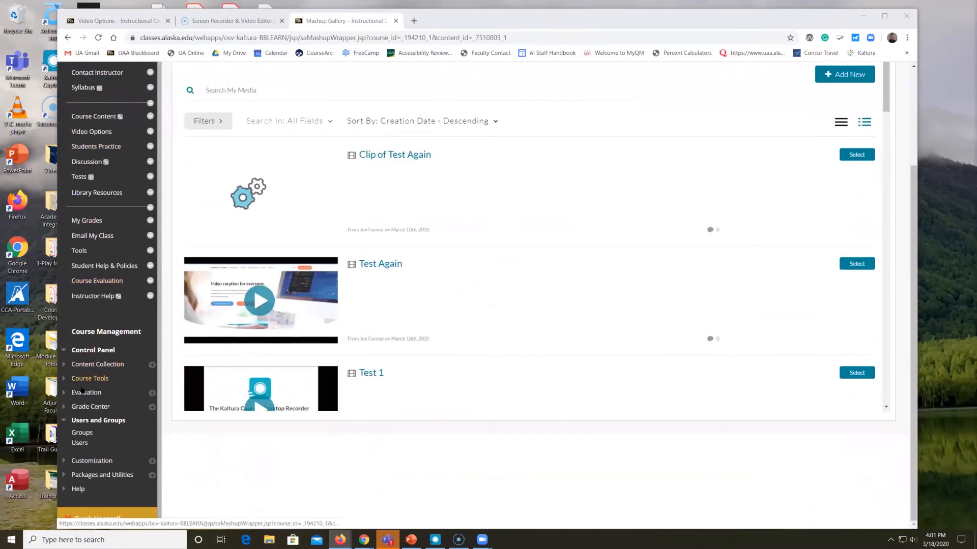
click(91, 406)
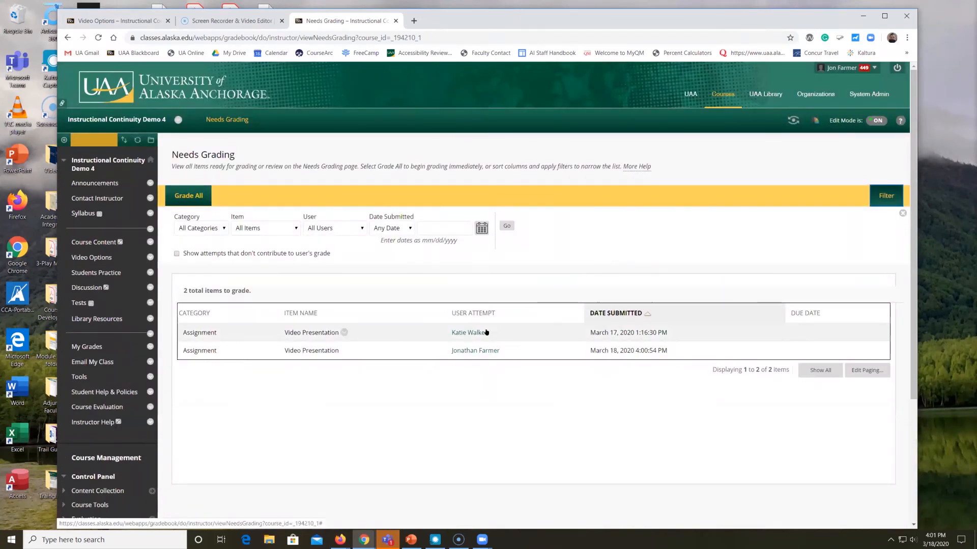
- Open the student's Video Presentation attempt submitted on March 18, 2020 and play its embedded video
click(468, 351)
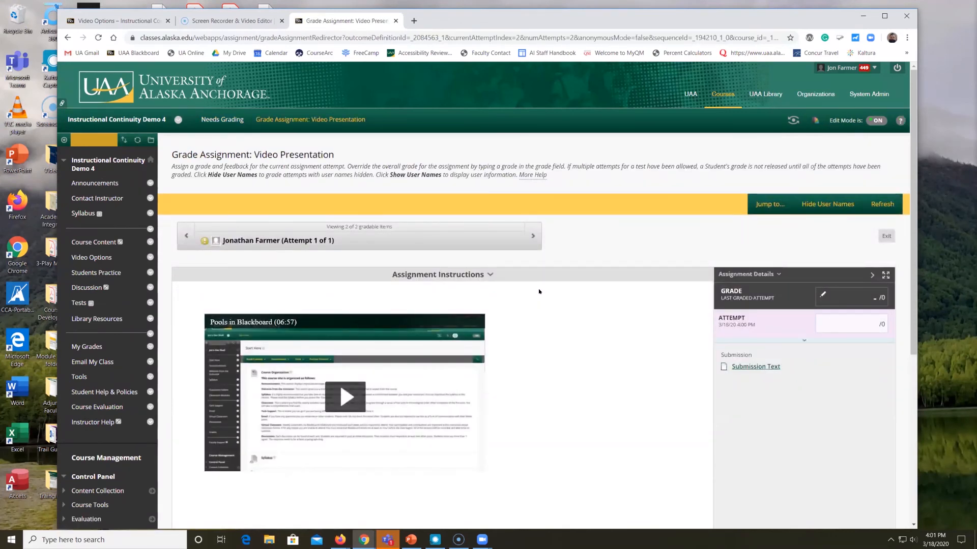
click(357, 399)
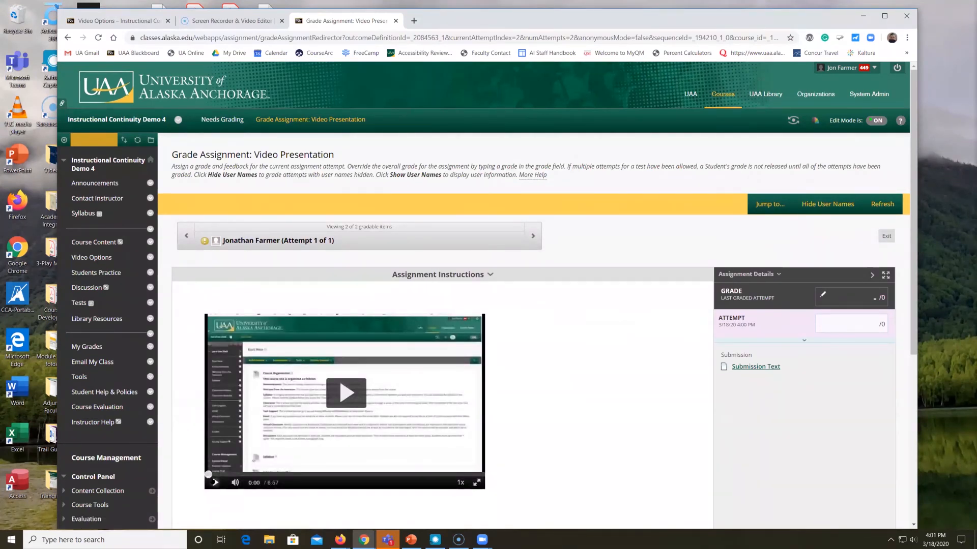
click(215, 482)
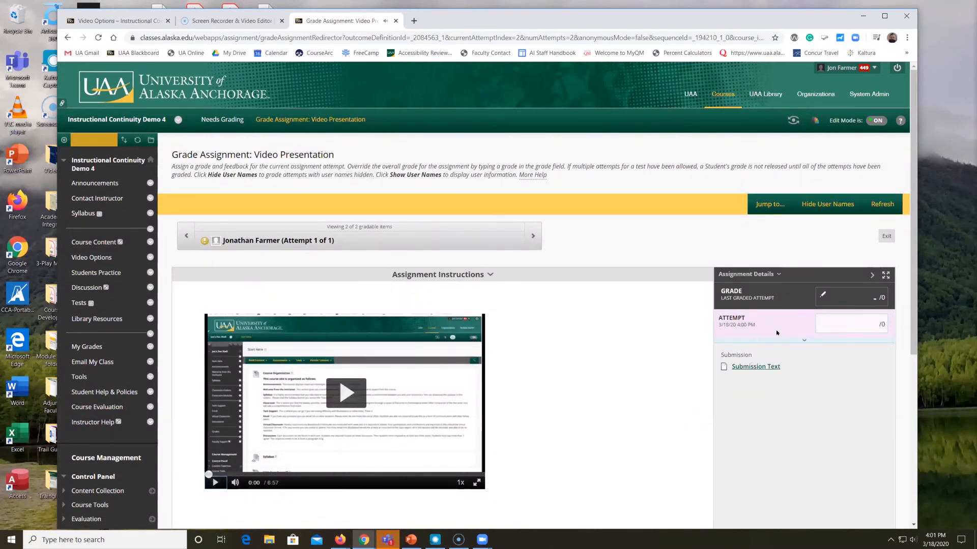
- Open the learner feedback area for the attempt, enter a grade of 0 and submit it
click(799, 340)
click(773, 382)
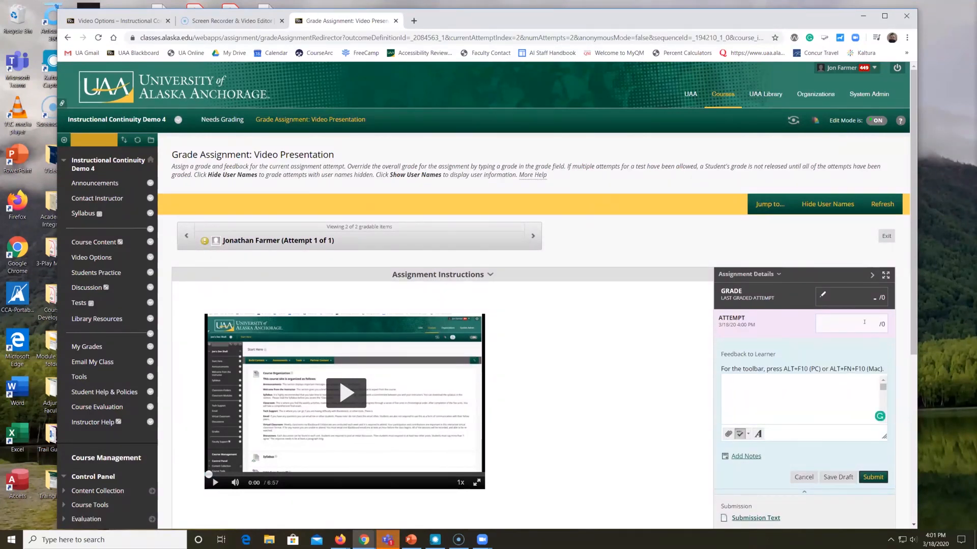
click(864, 322)
text(0)
click(873, 477)
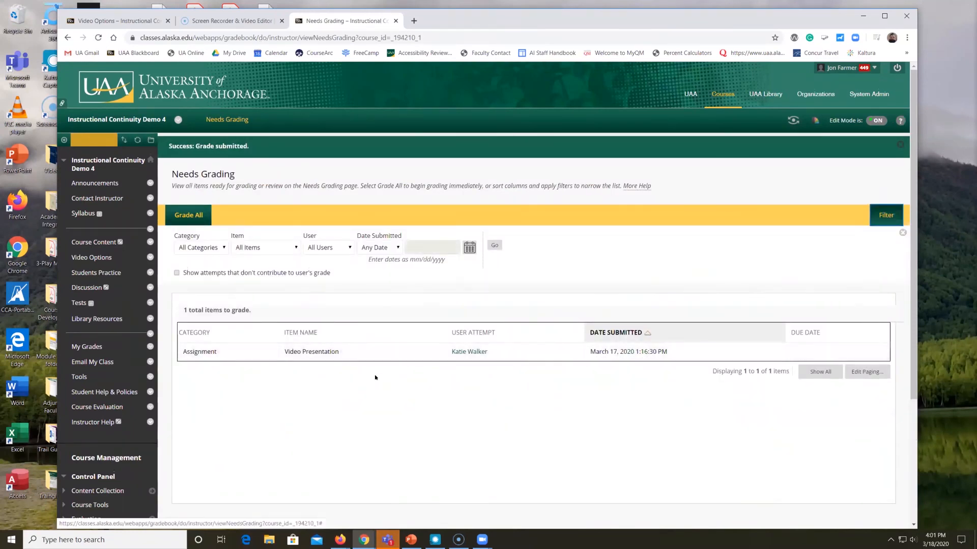
- Open the Full Grade Center and examine the students' grades across its assignment columns
scroll(375, 377, down, 2)
click(78, 460)
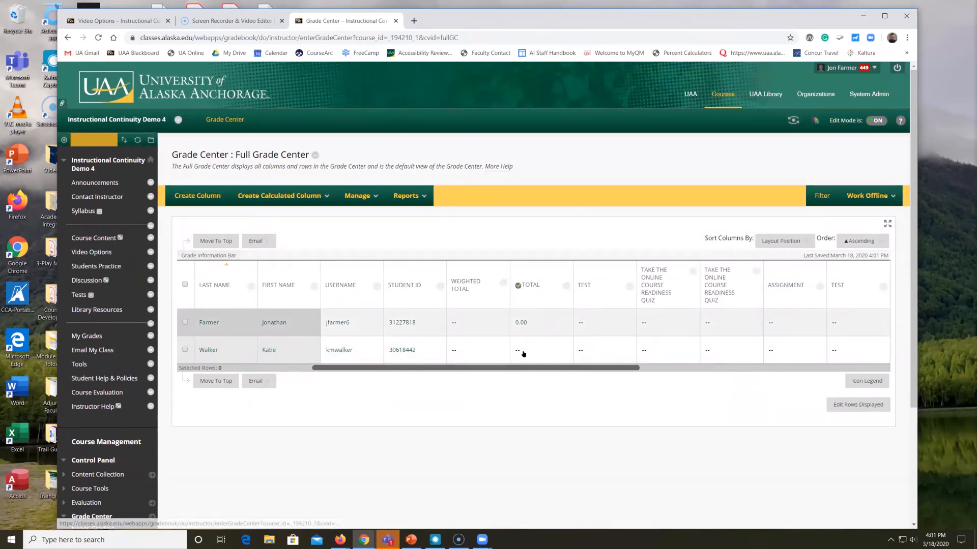
drag(561, 367, 779, 366)
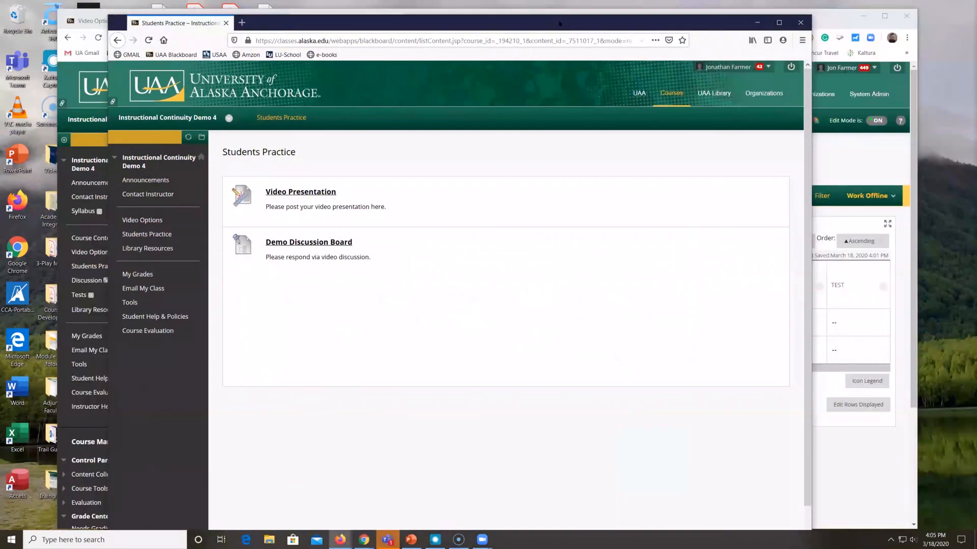
- In the student's Firefox window, open the Demo Discussion Board forum and create a thread with the subject Test 1
drag(563, 20, 567, 7)
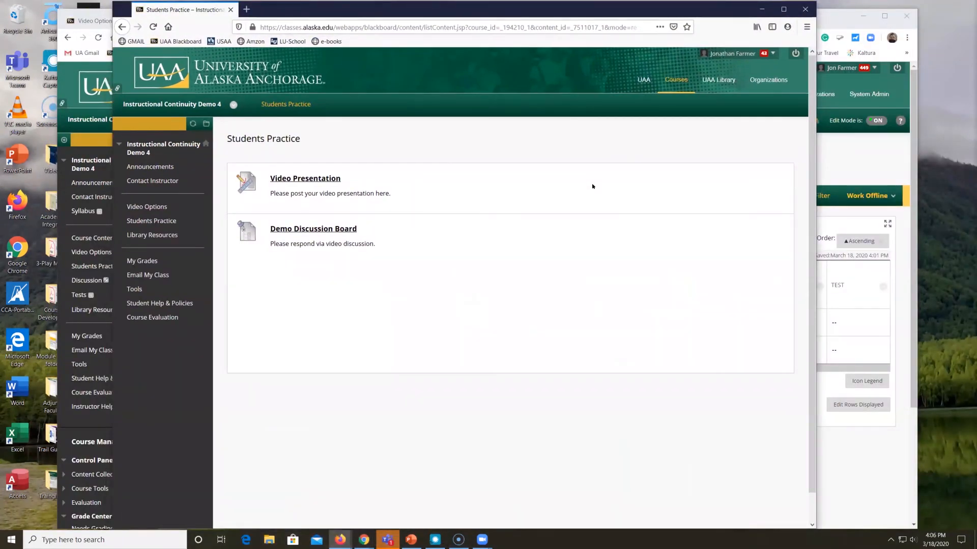
click(331, 229)
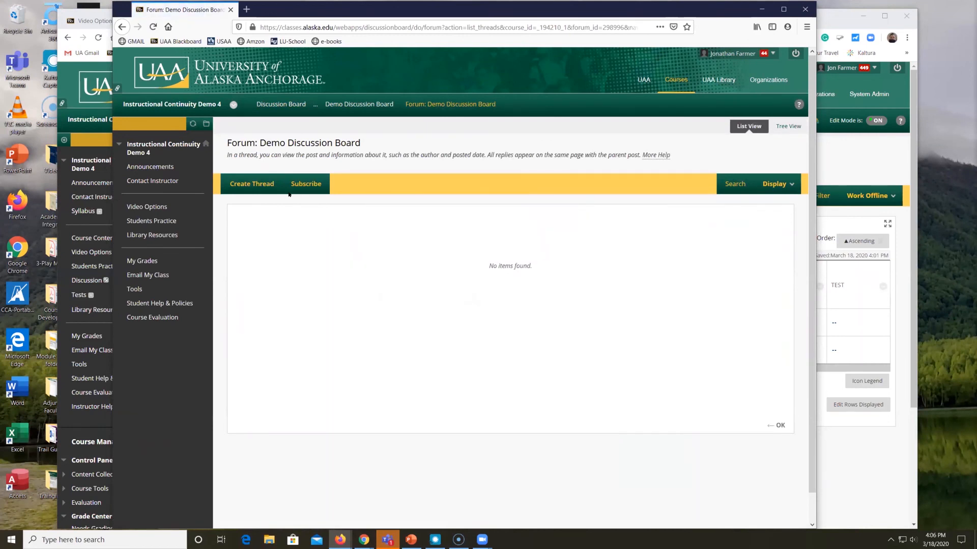
click(253, 185)
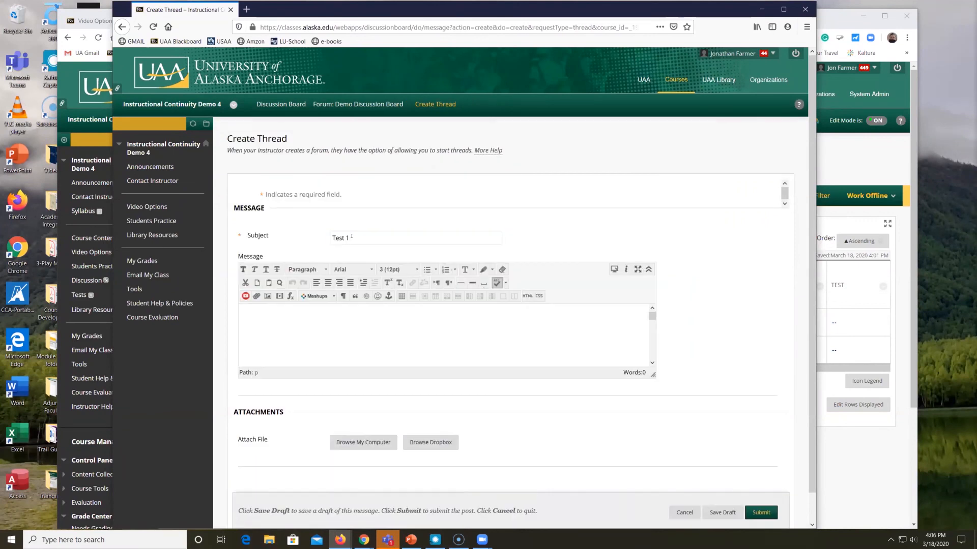
- Embed the Gain access to CourseArc video from Kaltura Media in the thread's message and submit the post
click(293, 316)
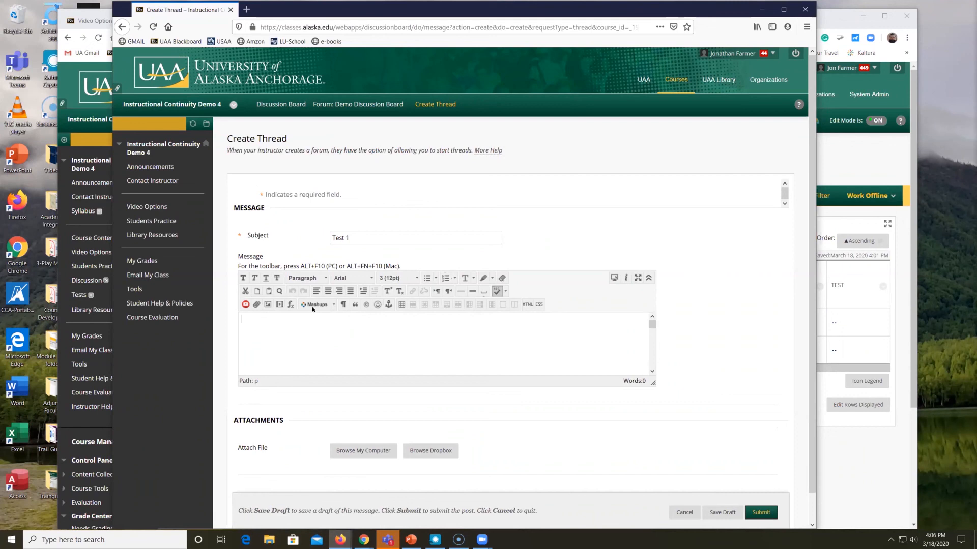
click(313, 308)
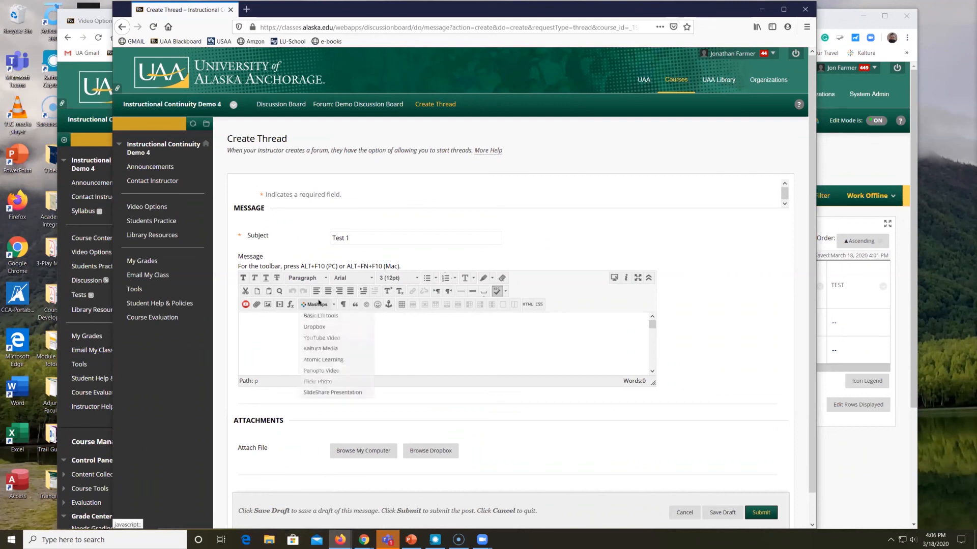
click(327, 350)
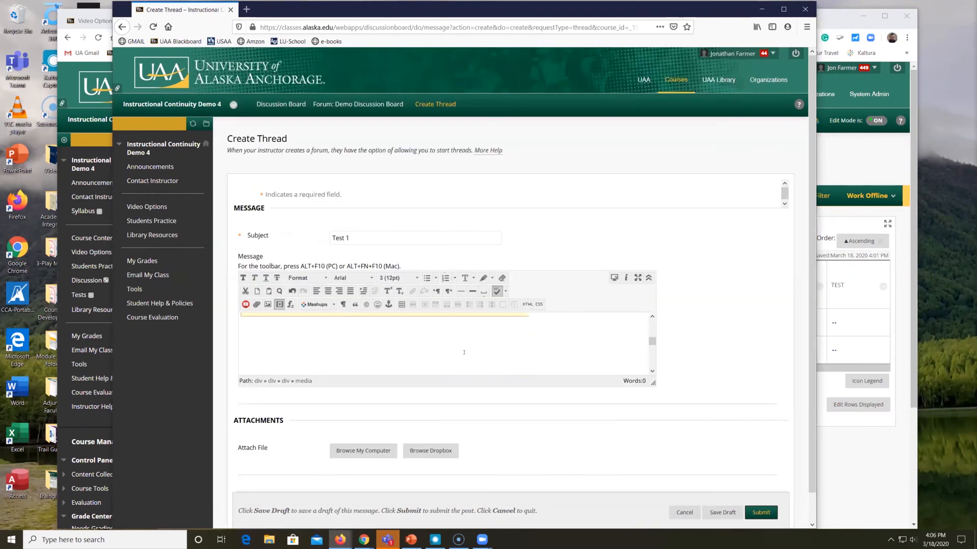
scroll(465, 356, up, 3)
scroll(466, 357, down, 1)
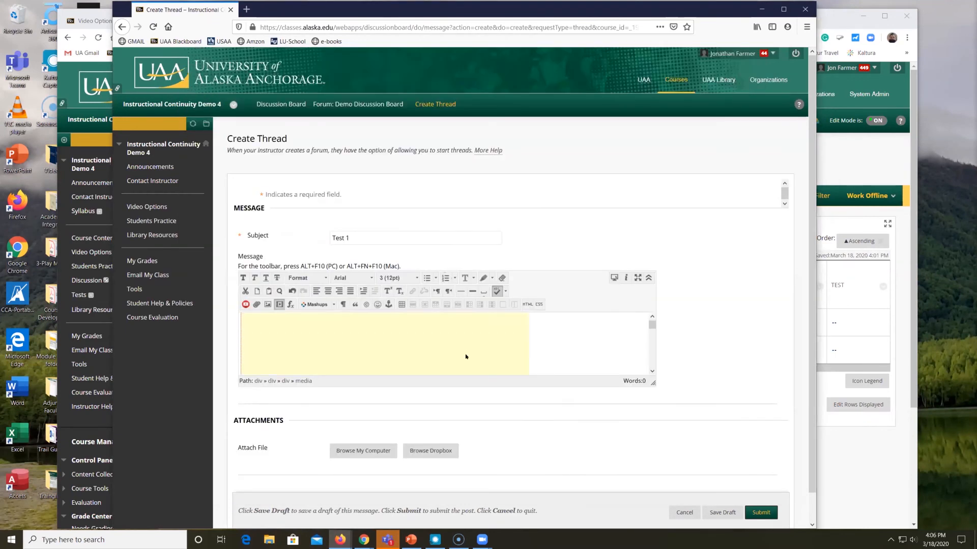
click(760, 513)
- Open the posted Test 1 thread and start a reply to its video post
click(344, 290)
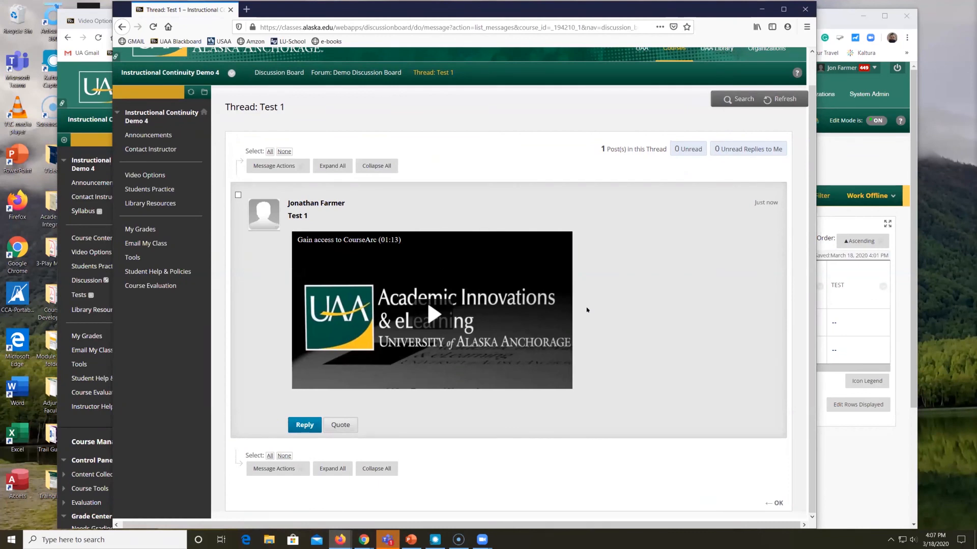
click(300, 419)
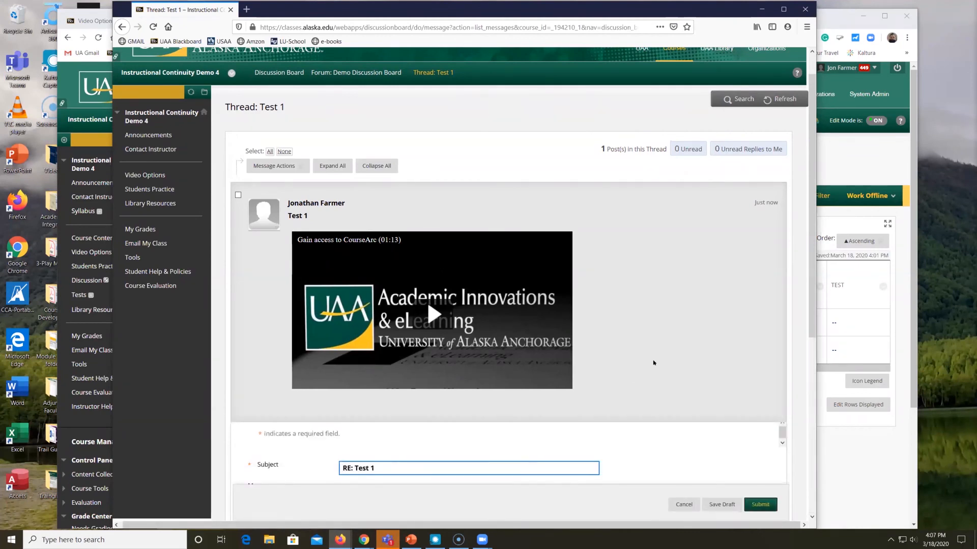
scroll(653, 363, down, 3)
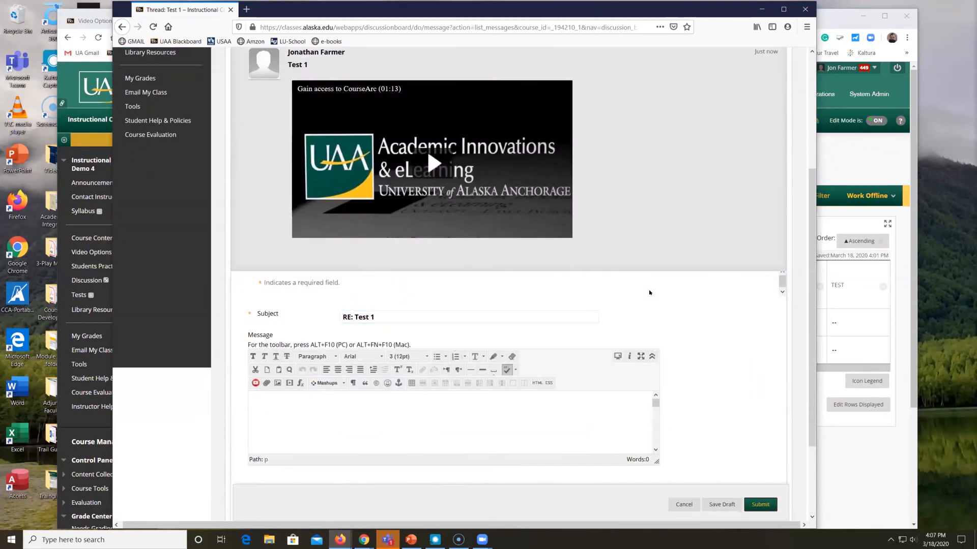